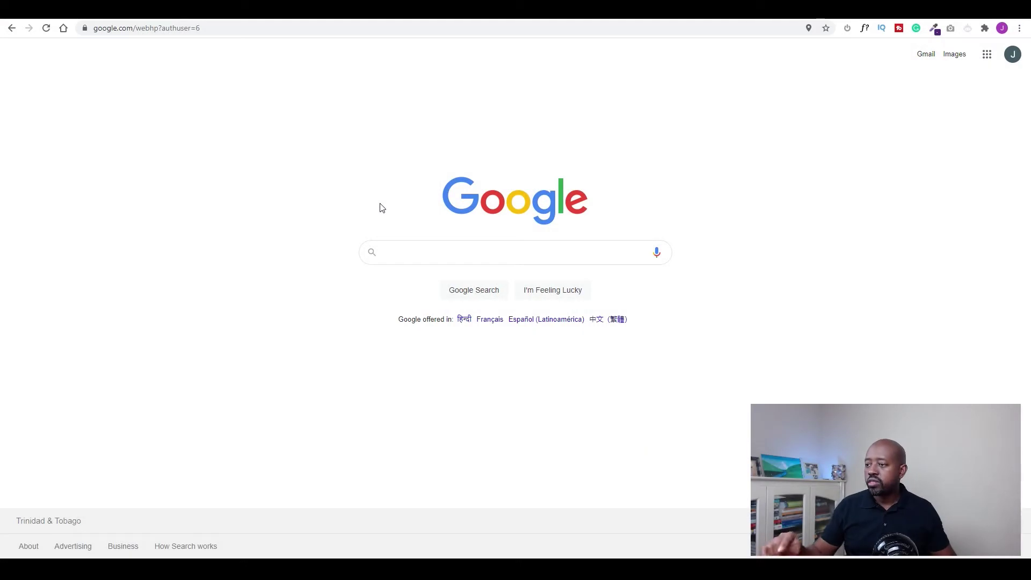
# - Search Google for 'hotels near me' and browse the Western Tobago hotel results
pyautogui.click(408, 251)
pyautogui.write('hotels nea')
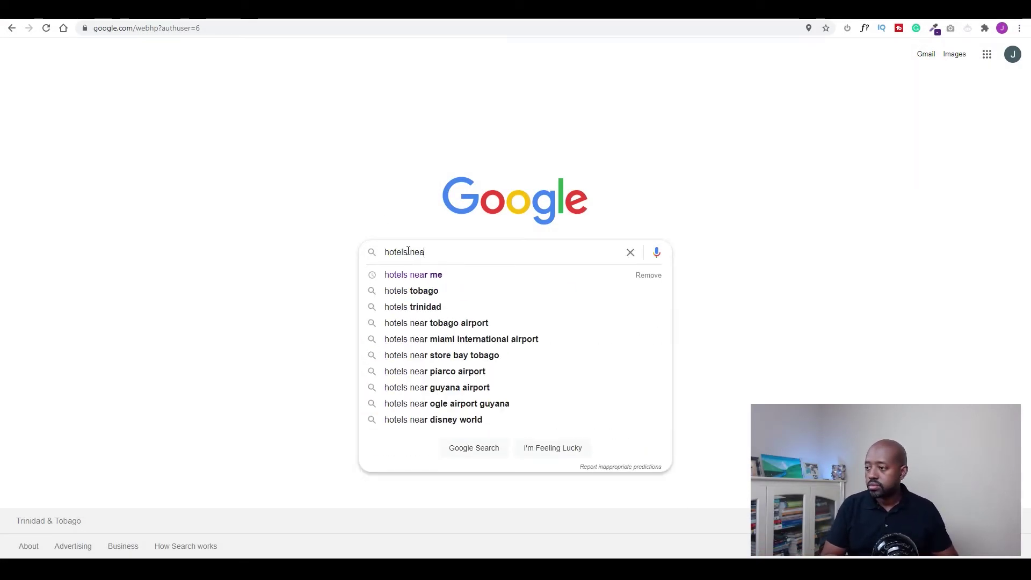
pyautogui.write('r me')
pyautogui.press('Return')
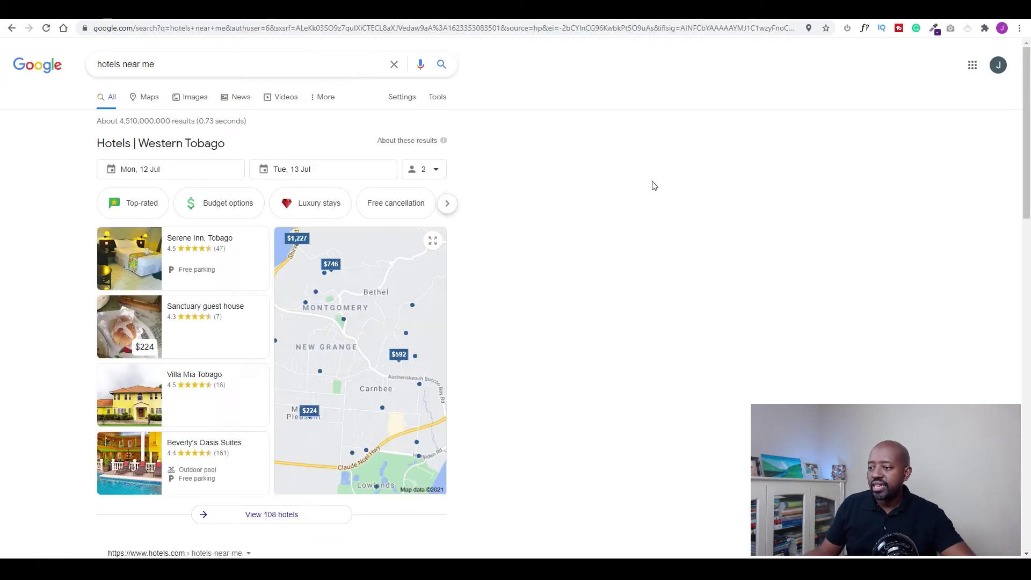
pyautogui.scroll(-2, 245, 396)
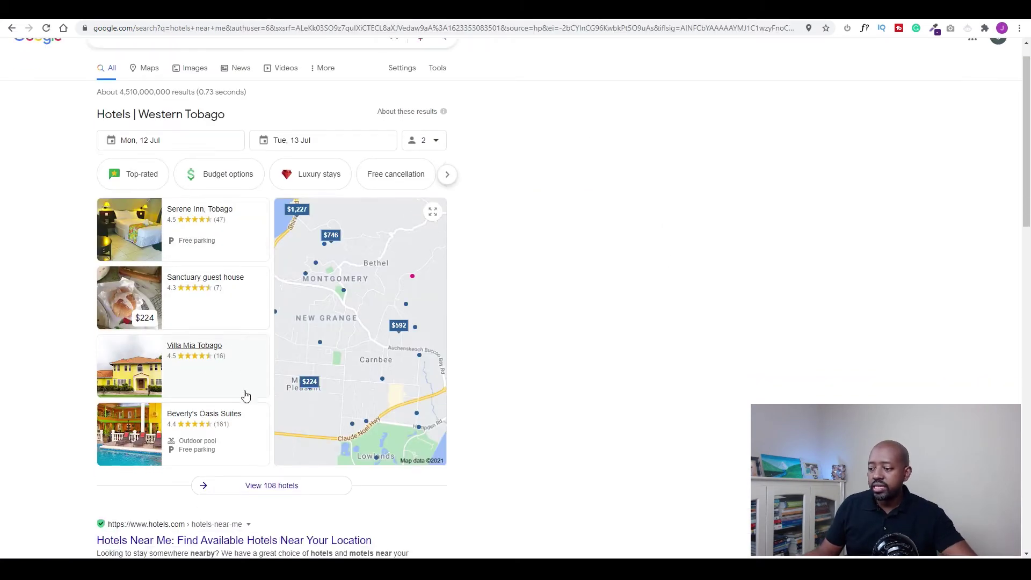
pyautogui.scroll(-4, 246, 396)
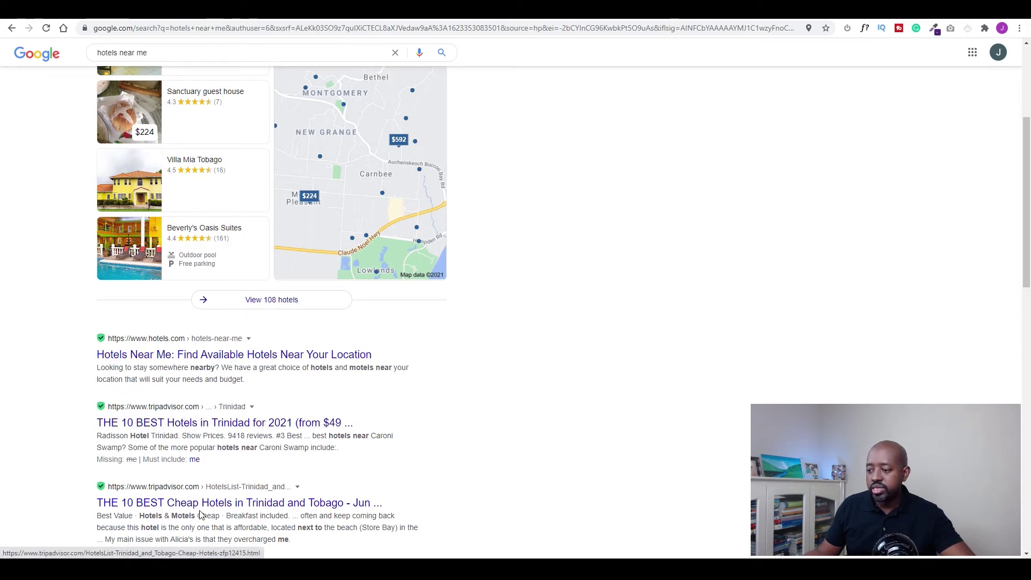
pyautogui.scroll(4, 244, 487)
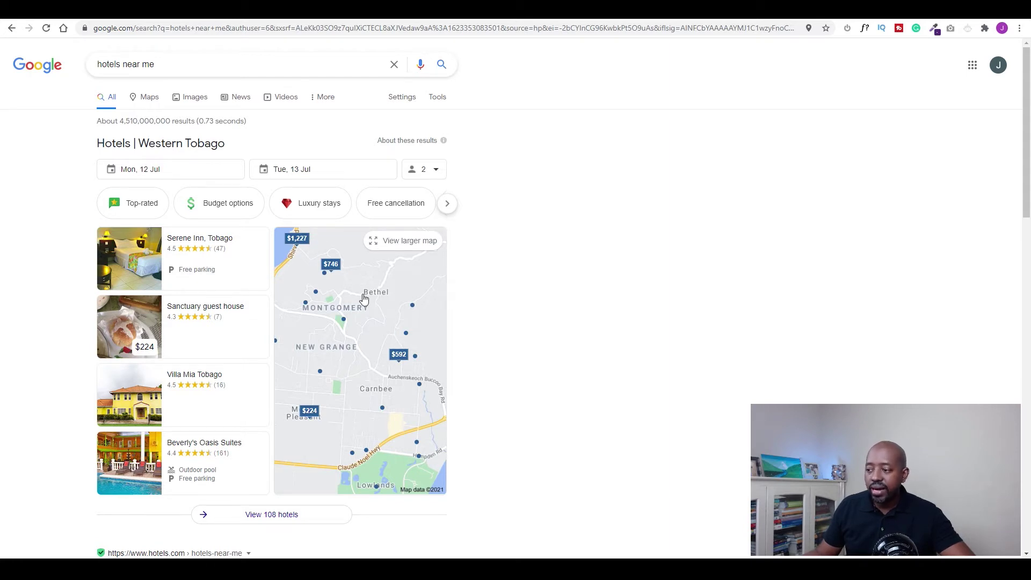
# - Open the full hotel map results, then the Starfish Tobago detail page
pyautogui.click(331, 268)
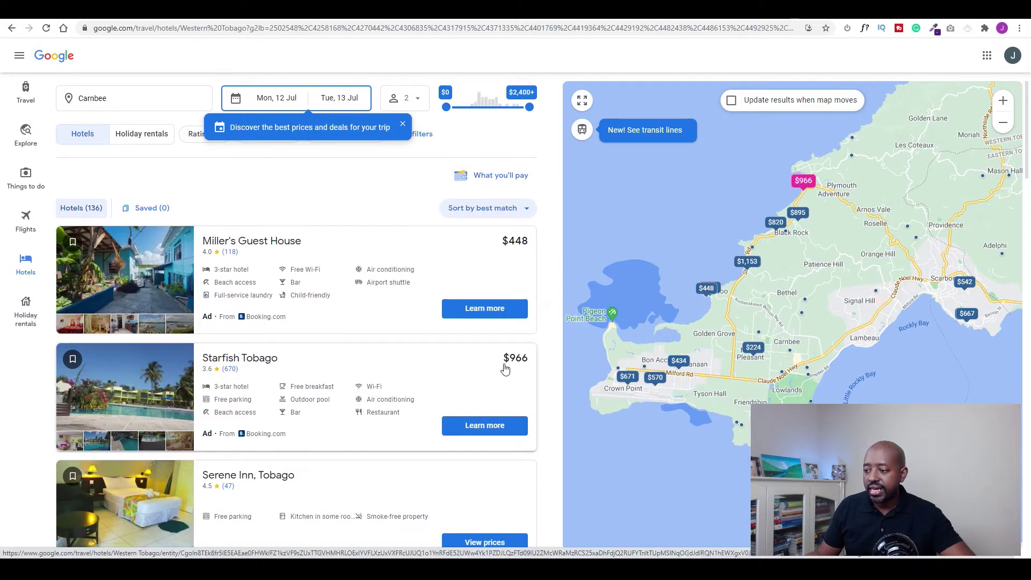
pyautogui.click(265, 363)
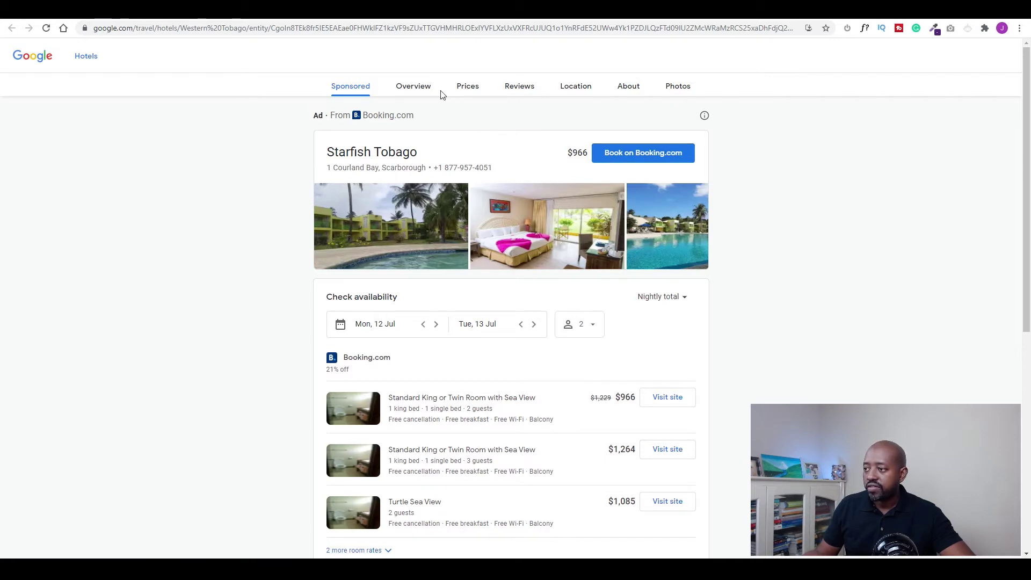
# - View the Starfish Tobago Overview tab before heading back to the Google home page
pyautogui.click(421, 93)
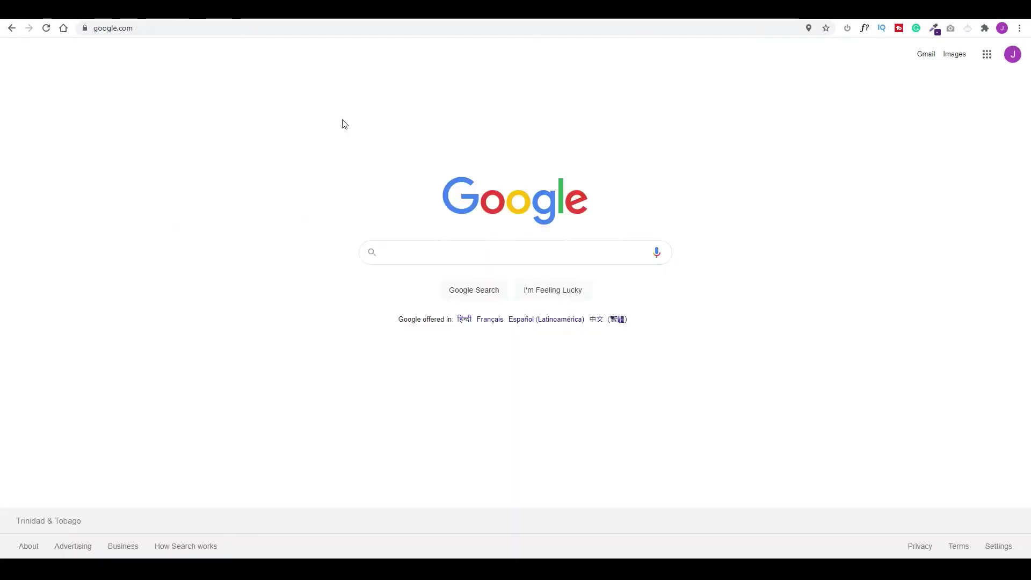
# - Search for 'google my business' and open its landing page to start a new business profile
pyautogui.write('google my business')
pyautogui.press('Return')
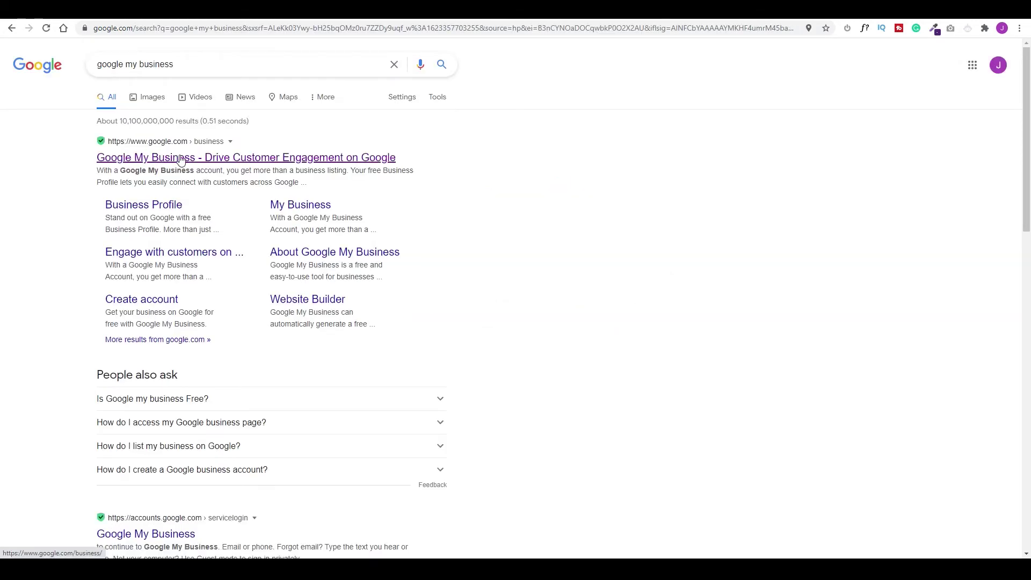
pyautogui.click(203, 160)
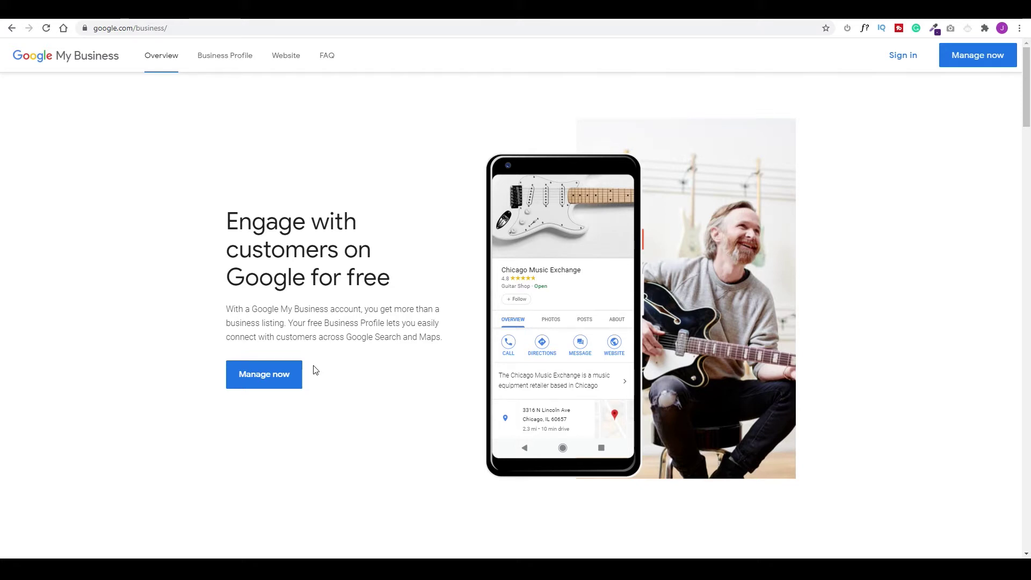
pyautogui.click(279, 378)
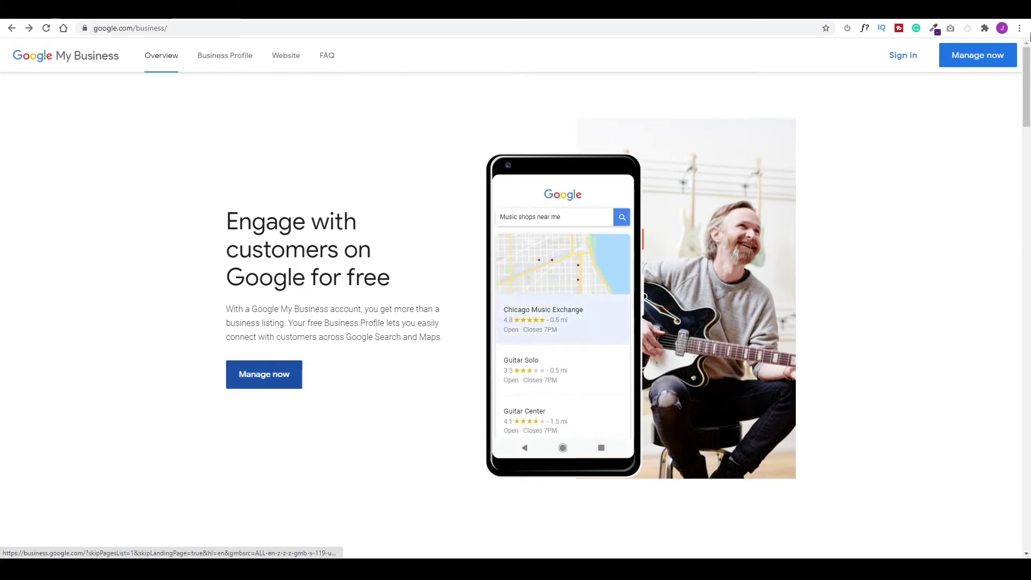
pyautogui.click(974, 61)
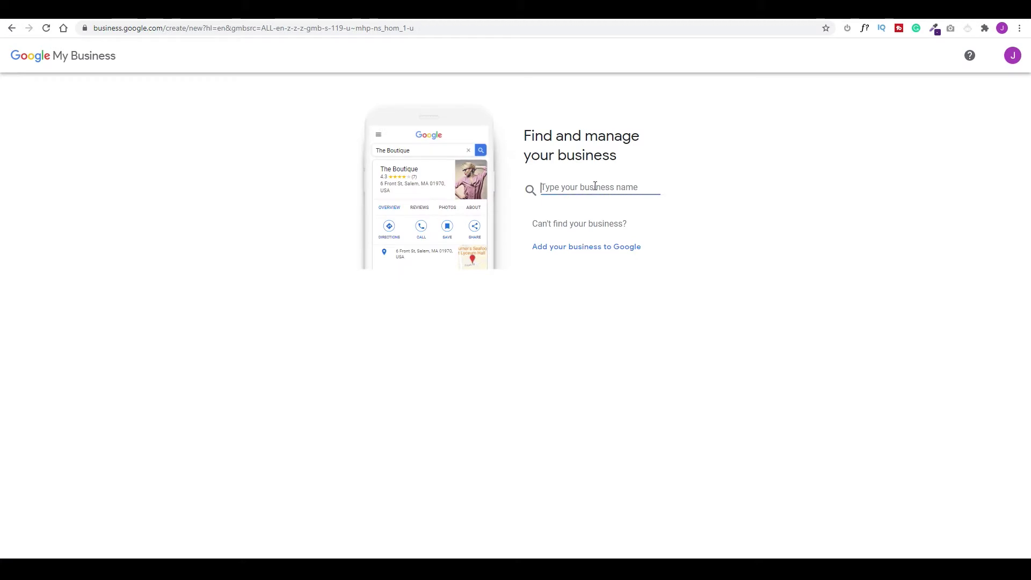
# - Create a new business named 'Island Staycation' in the Hotel category
pyautogui.write('Island Staycation')
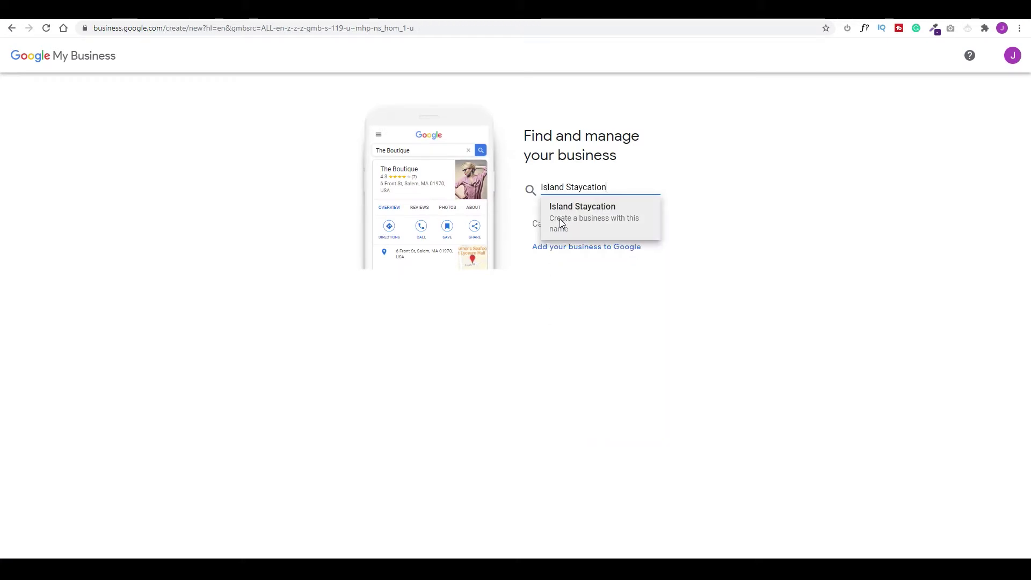
pyautogui.click(575, 217)
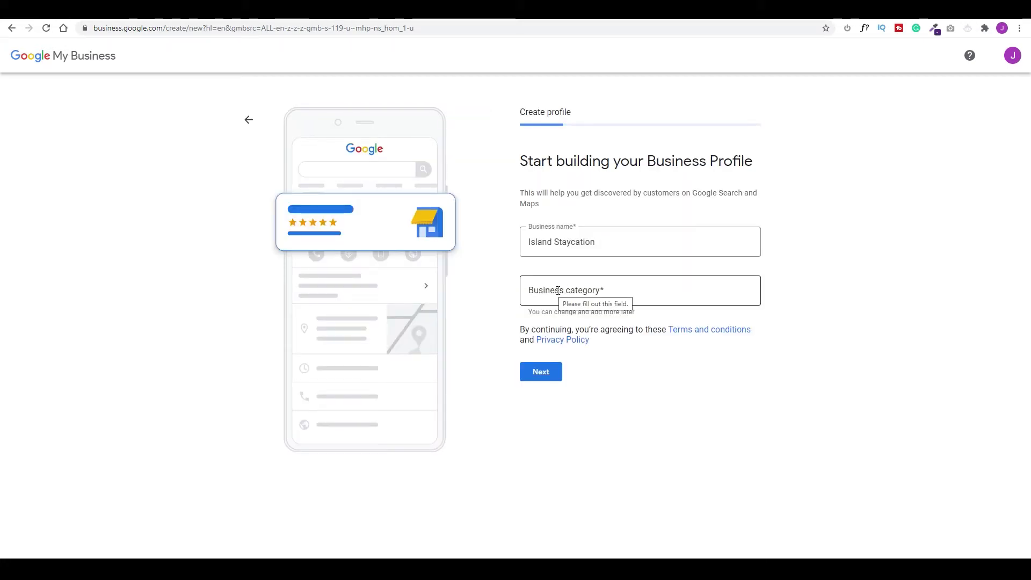
pyautogui.click(558, 291)
pyautogui.write('Hotel')
pyautogui.click(541, 372)
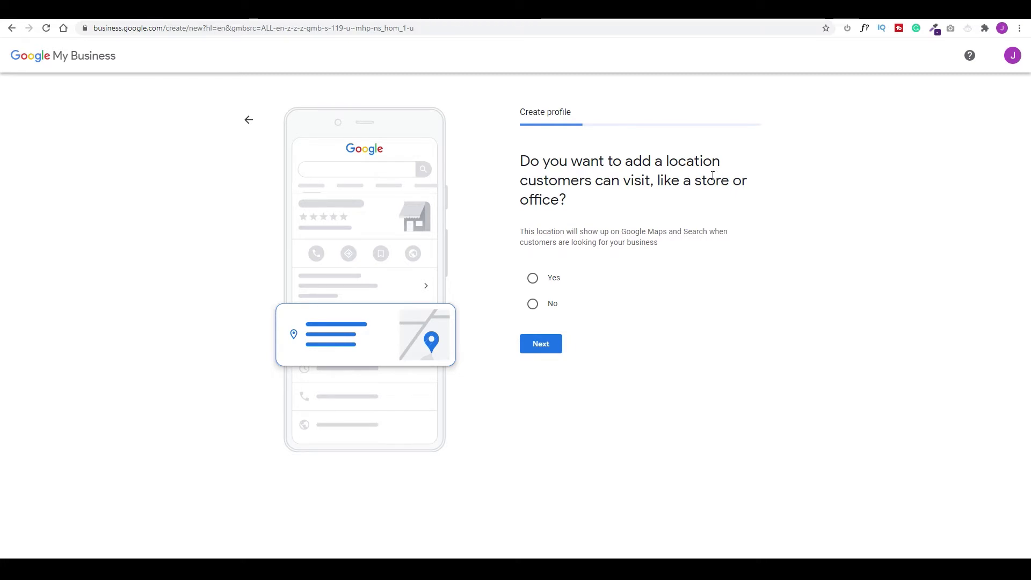
# - Mark Island Staycation as having a location customers can visit
pyautogui.click(532, 304)
pyautogui.click(545, 346)
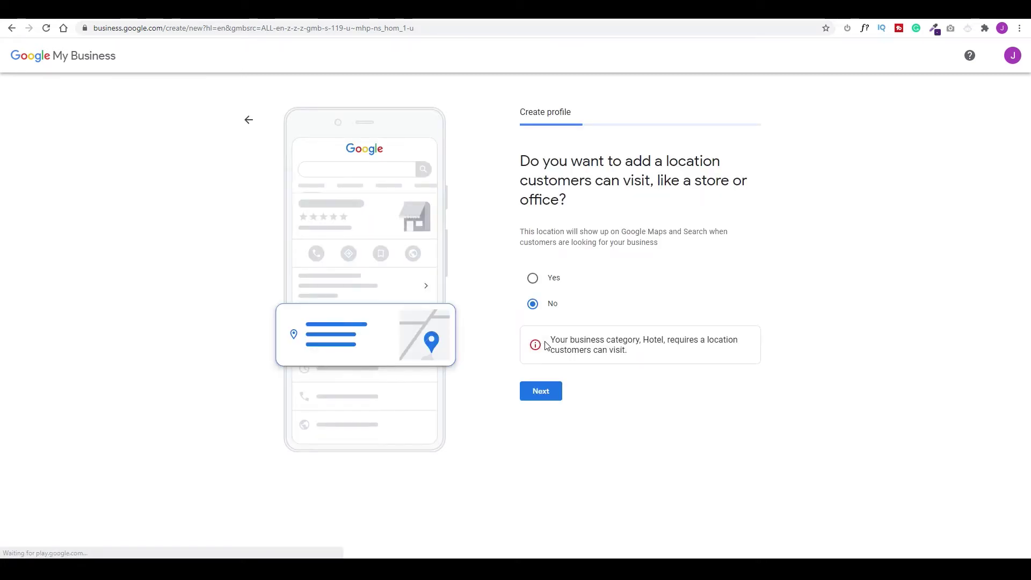
pyautogui.click(533, 278)
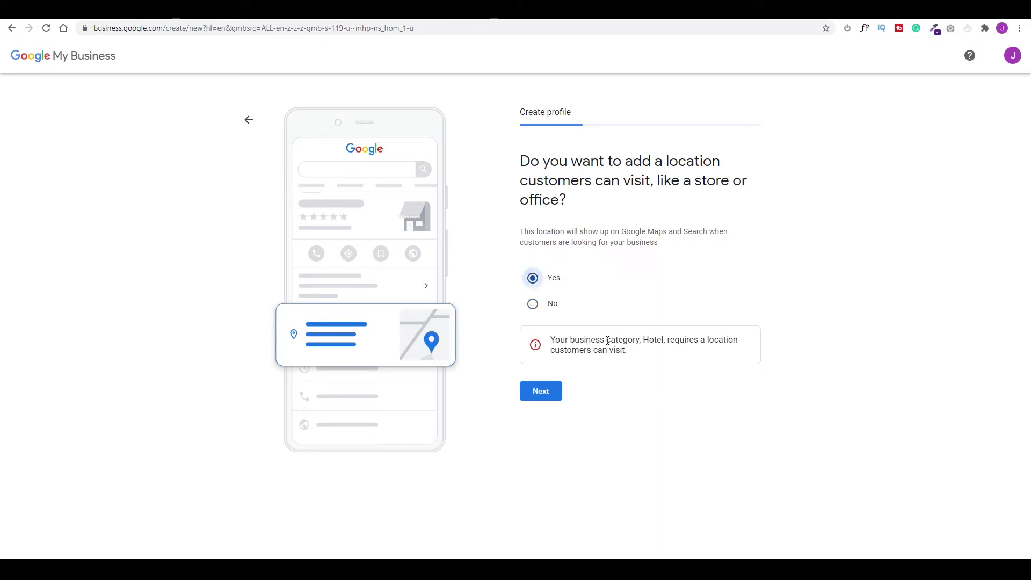
pyautogui.click(550, 397)
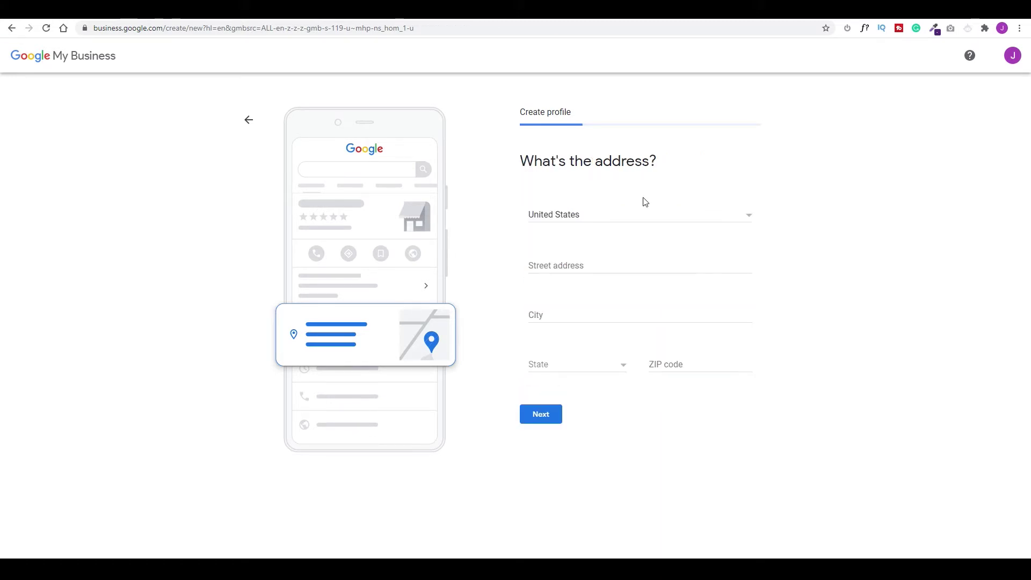
# - Enter the Buccoo Road, Buccoo address in Trinidad & Tobago and submit it
pyautogui.click(623, 216)
pyautogui.write('trinidad')
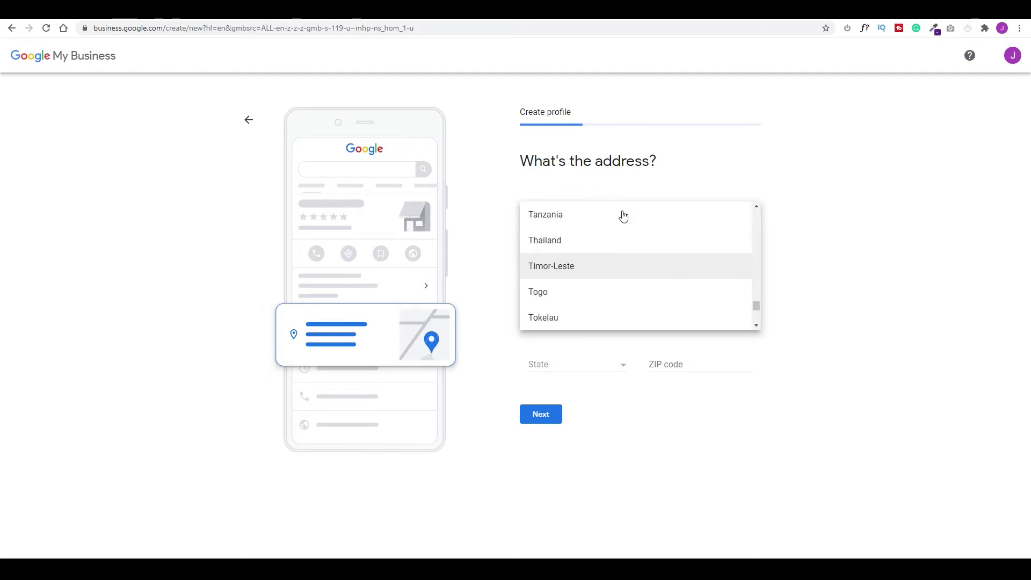
pyautogui.press('Return')
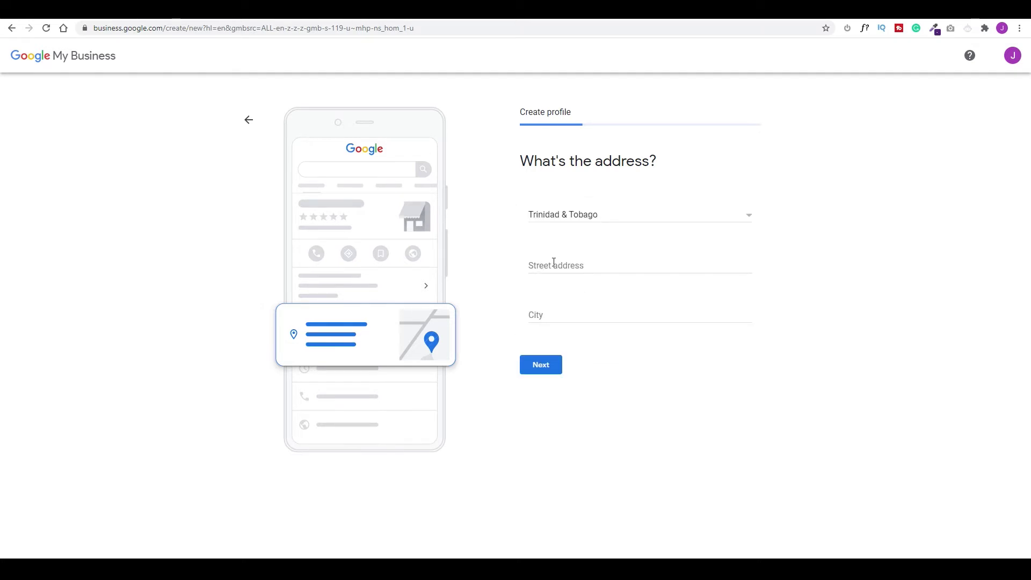
pyautogui.click(554, 265)
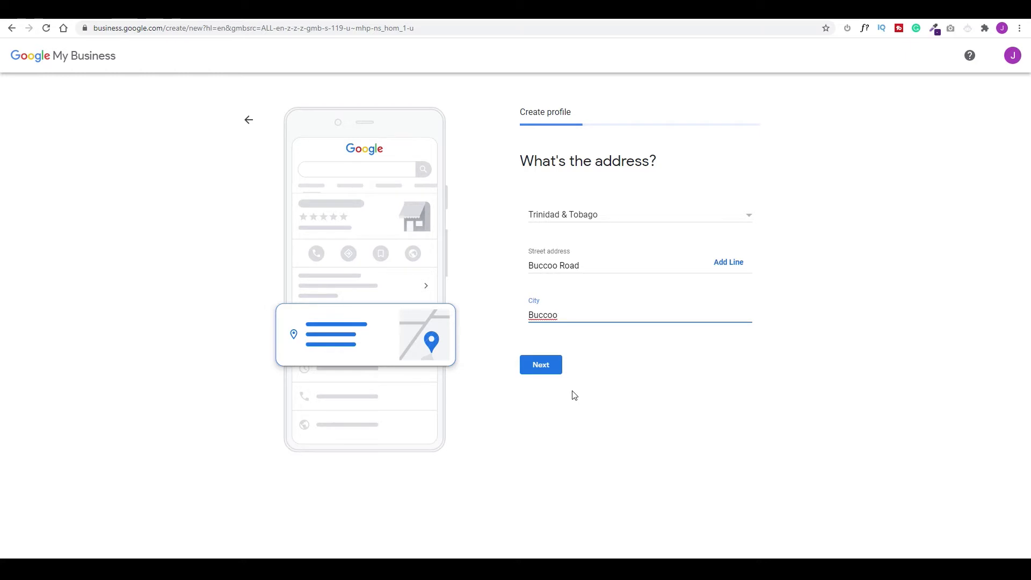
pyautogui.click(550, 372)
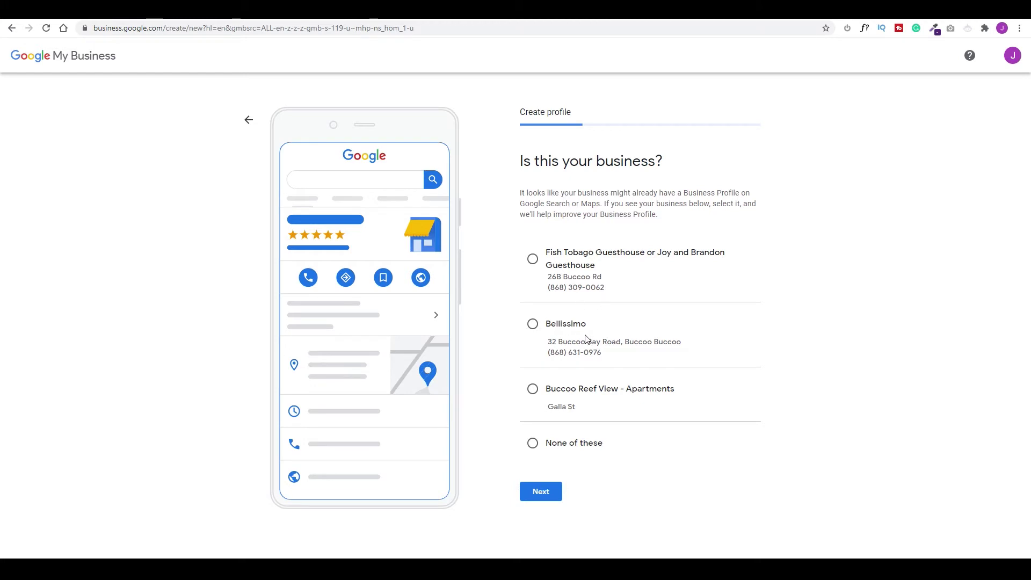
# - Decline the suggested existing listings, pin the marker on Buccoo Rd, and say no customers are served elsewhere
pyautogui.click(535, 445)
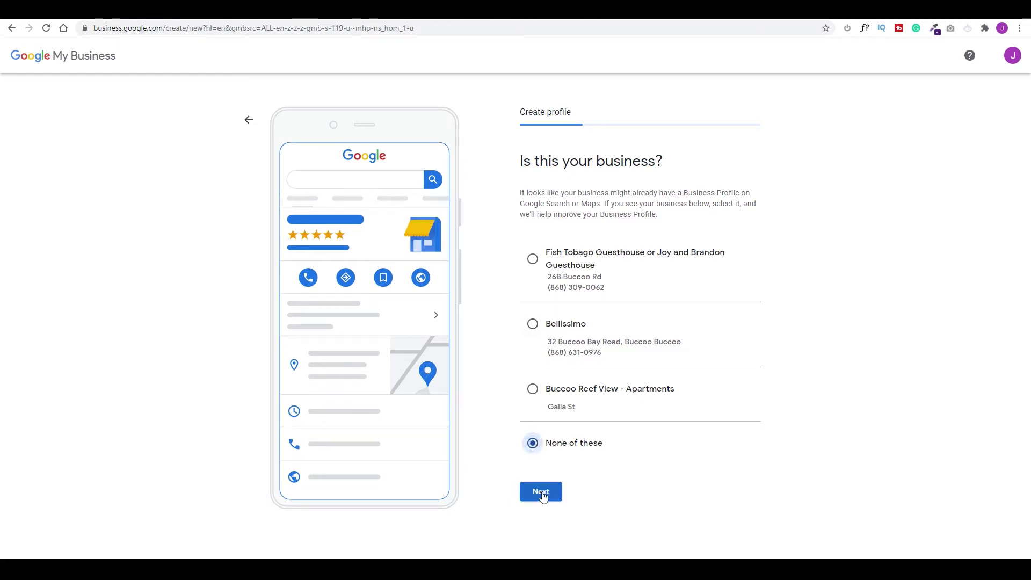
pyautogui.click(543, 491)
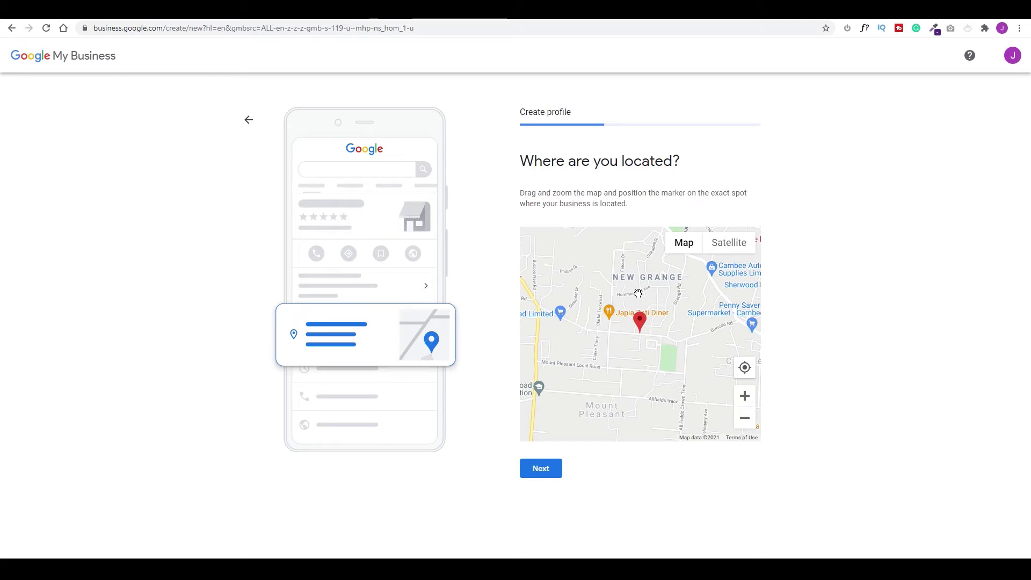
pyautogui.click(750, 400)
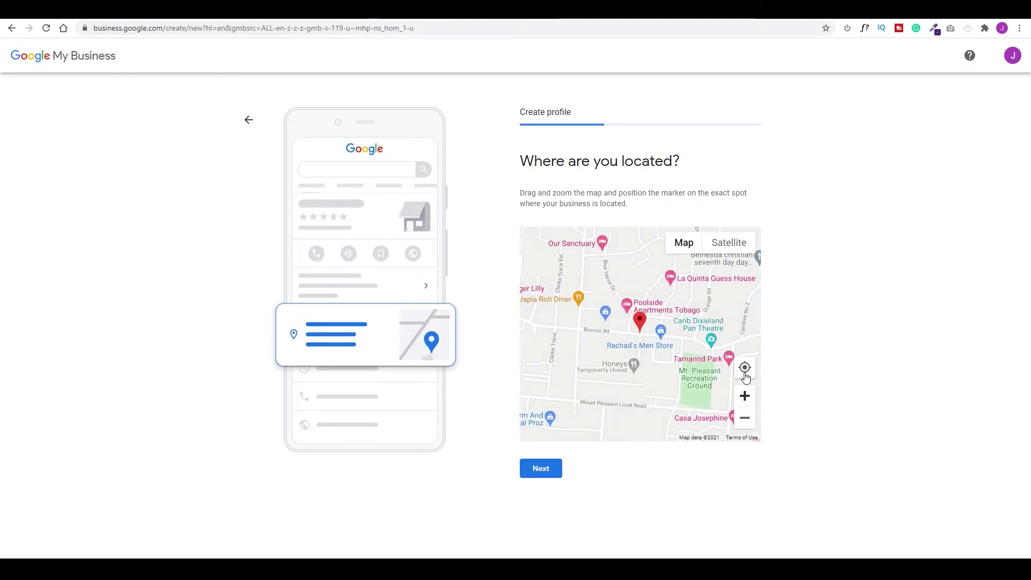
pyautogui.moveTo(674, 308); pyautogui.dragTo(712, 296)
pyautogui.click(661, 319)
pyautogui.moveTo(661, 319); pyautogui.dragTo(632, 321)
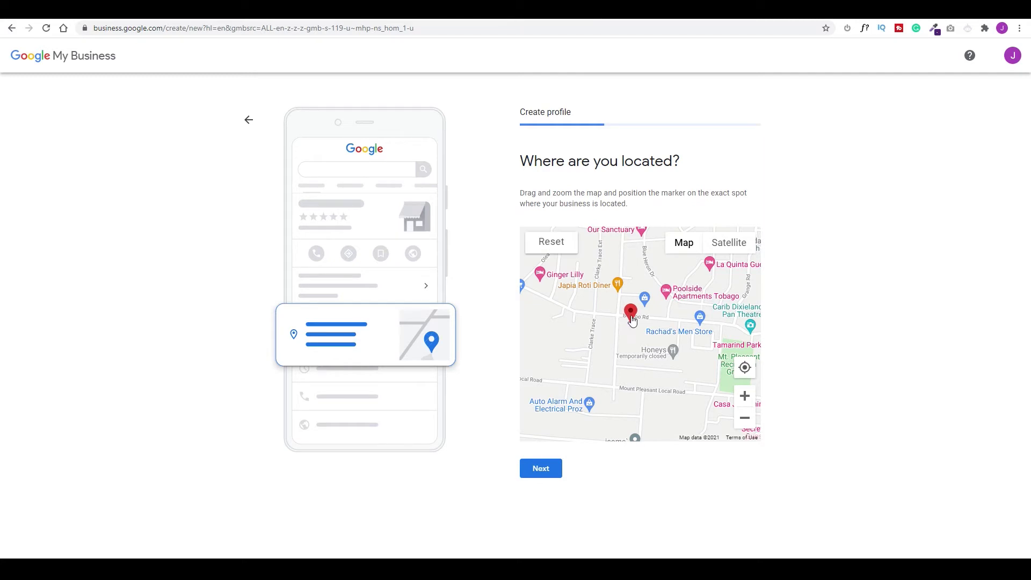
pyautogui.click(541, 470)
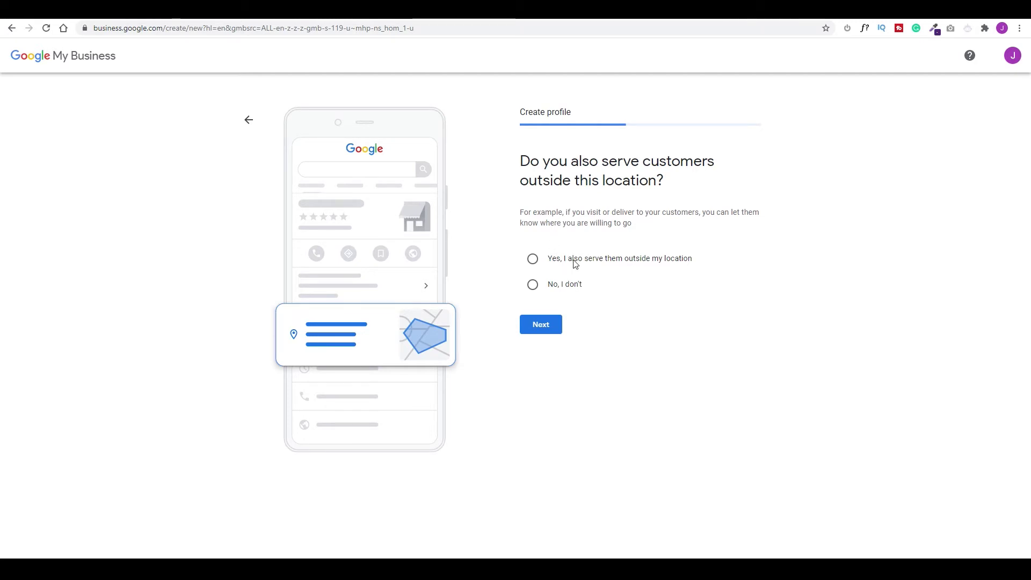
pyautogui.click(534, 286)
pyautogui.click(538, 326)
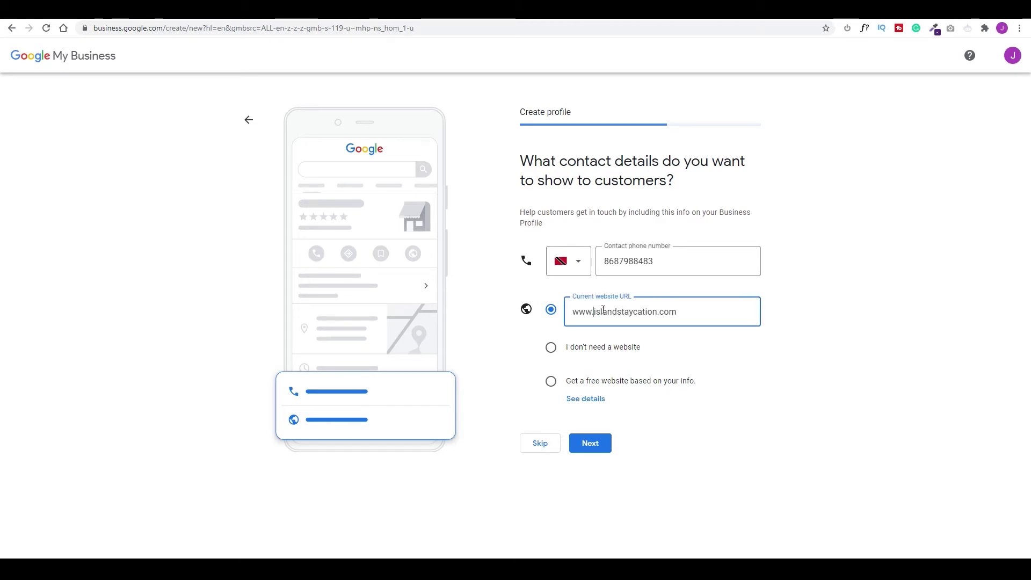
pyautogui.click(590, 445)
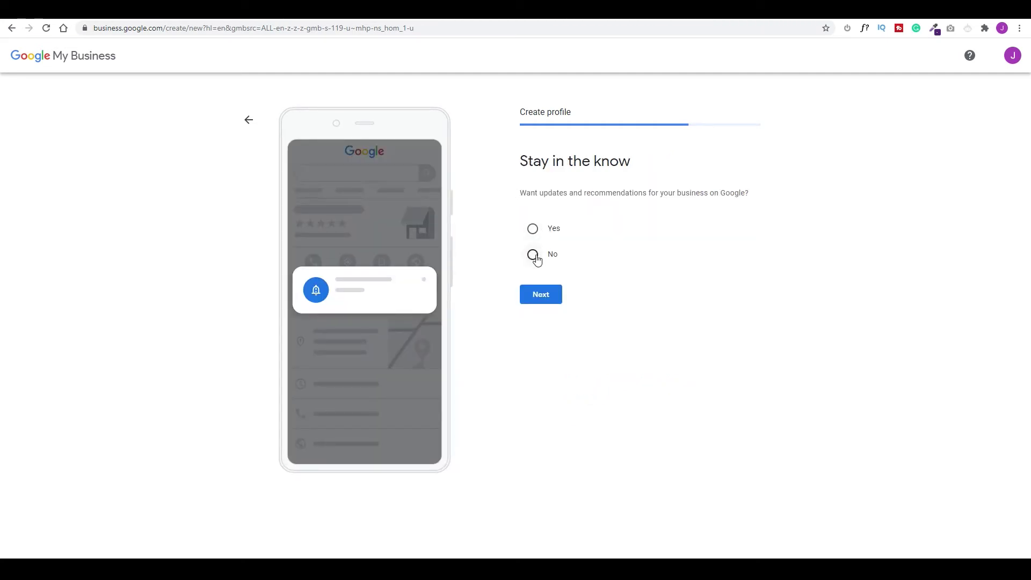
pyautogui.click(533, 230)
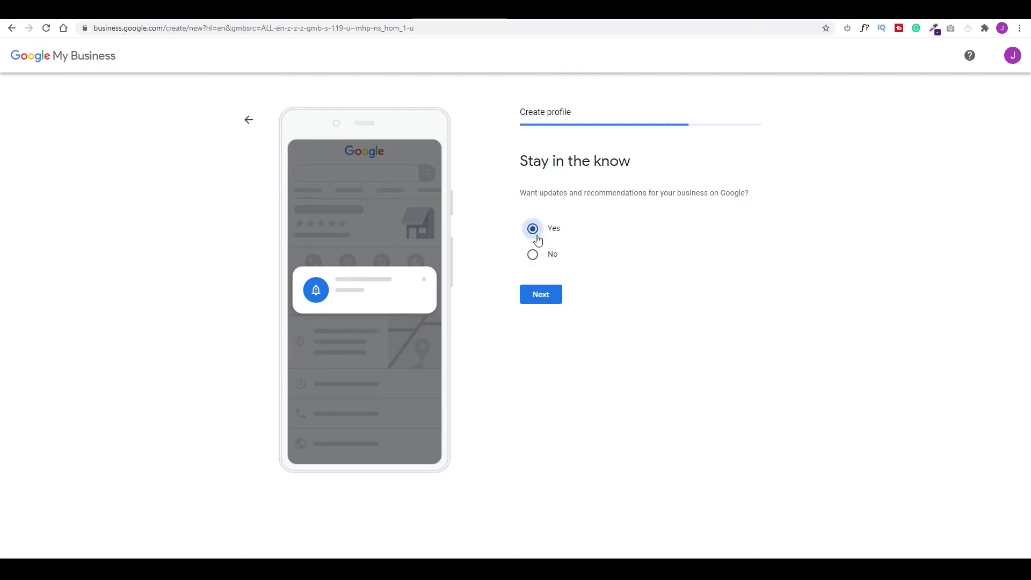
pyautogui.click(538, 295)
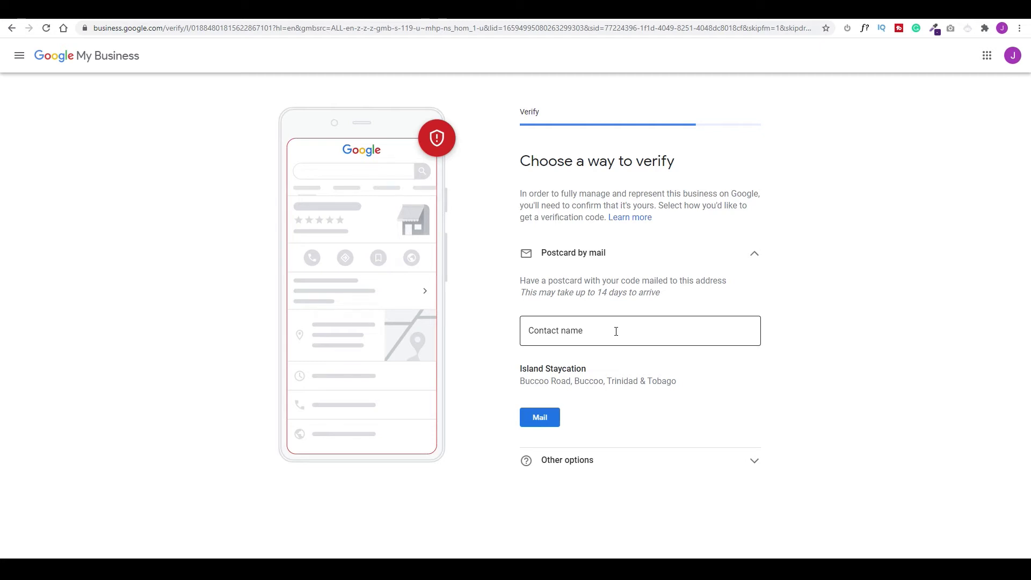
# - Choose Verify Later under Other options instead of postcard verification
pyautogui.click(615, 331)
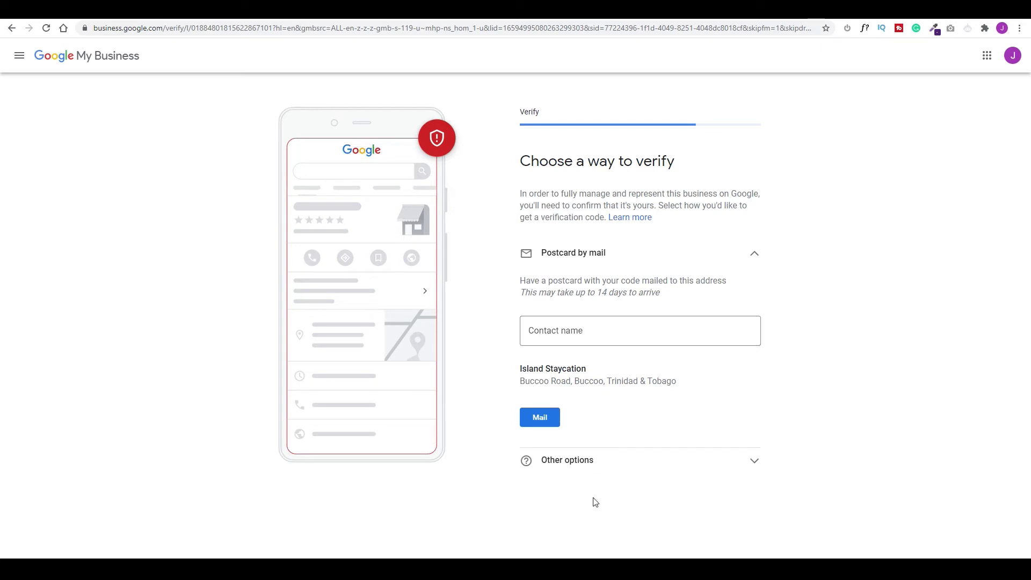
pyautogui.click(612, 467)
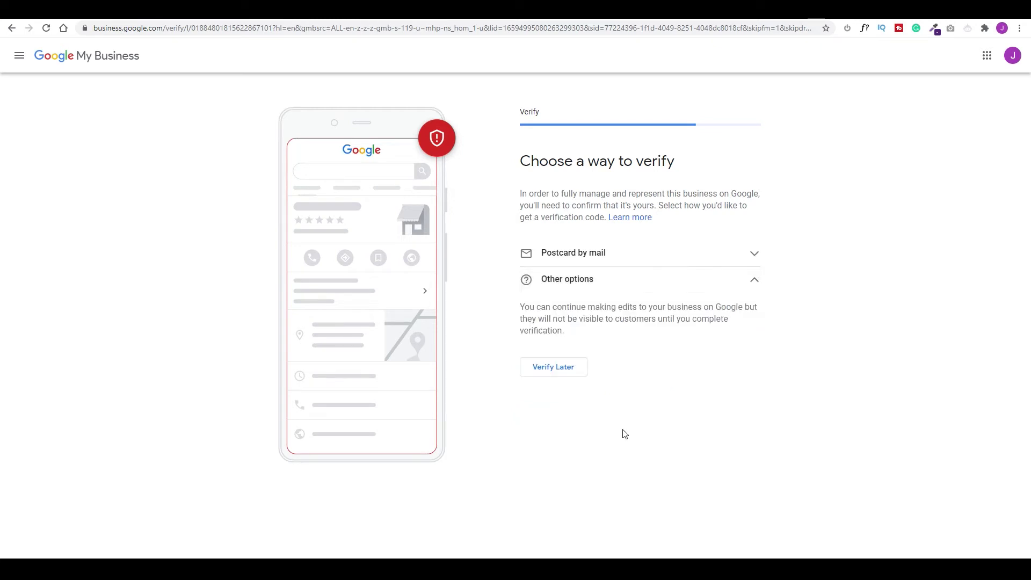
pyautogui.click(553, 371)
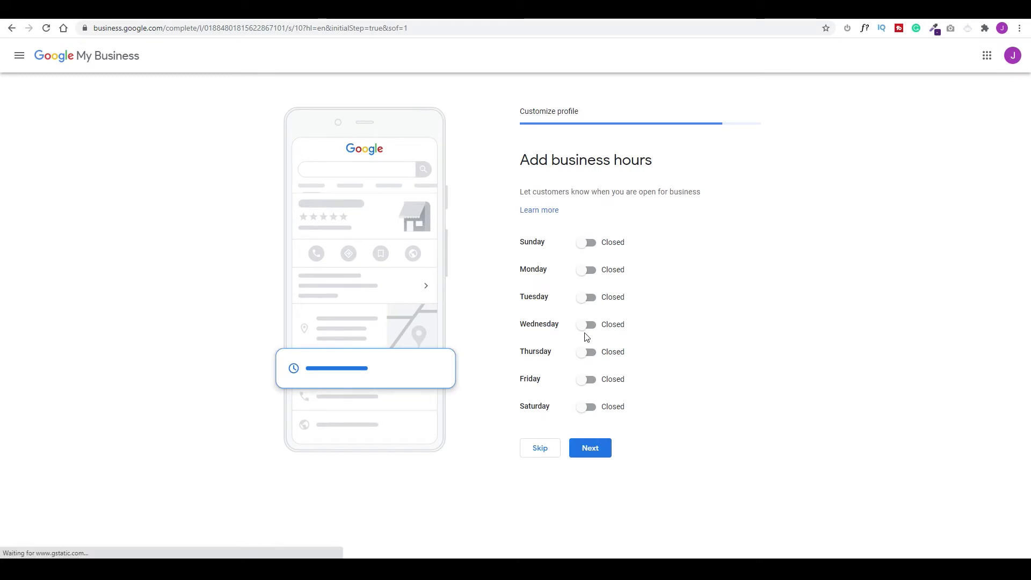
# - Skip the business hours step, leaving every day unset
pyautogui.click(540, 448)
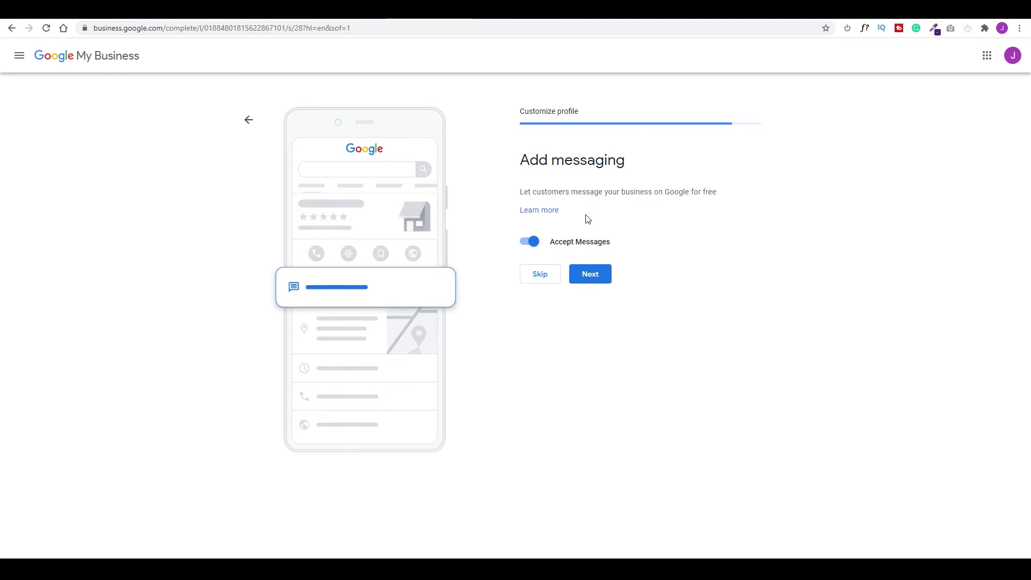
# - Skip both the Add messaging and Add photos steps of the Island Staycation setup
pyautogui.click(550, 279)
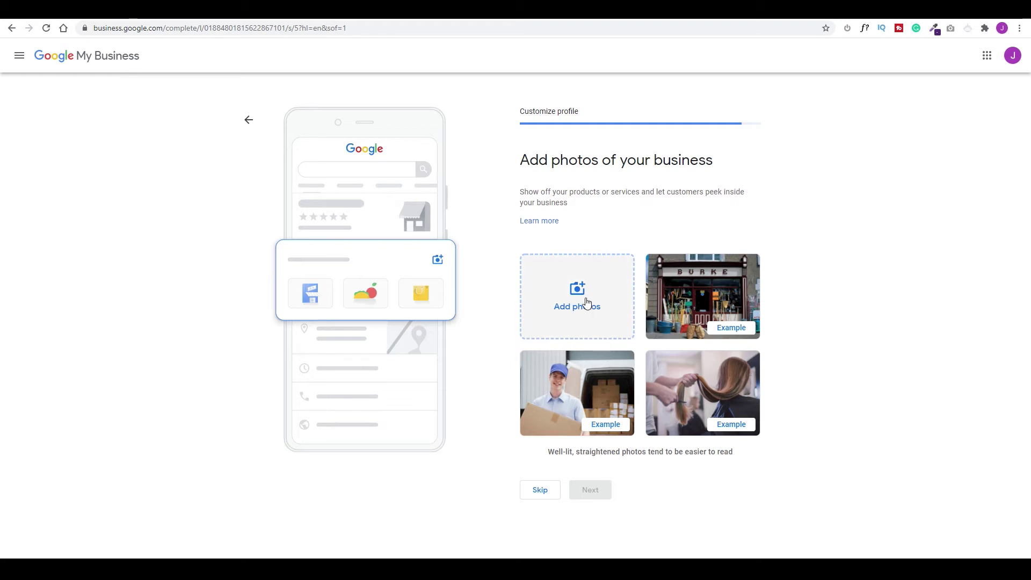
pyautogui.click(543, 490)
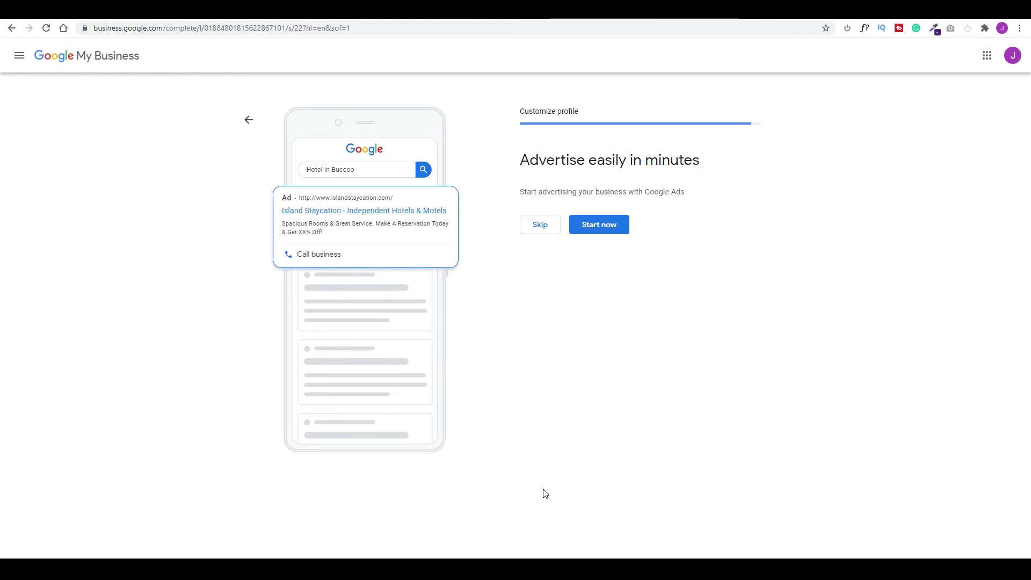
# - Decline Google Ads advertising, complete the setup, and dismiss the Welcome dialog with Get Started
pyautogui.click(540, 225)
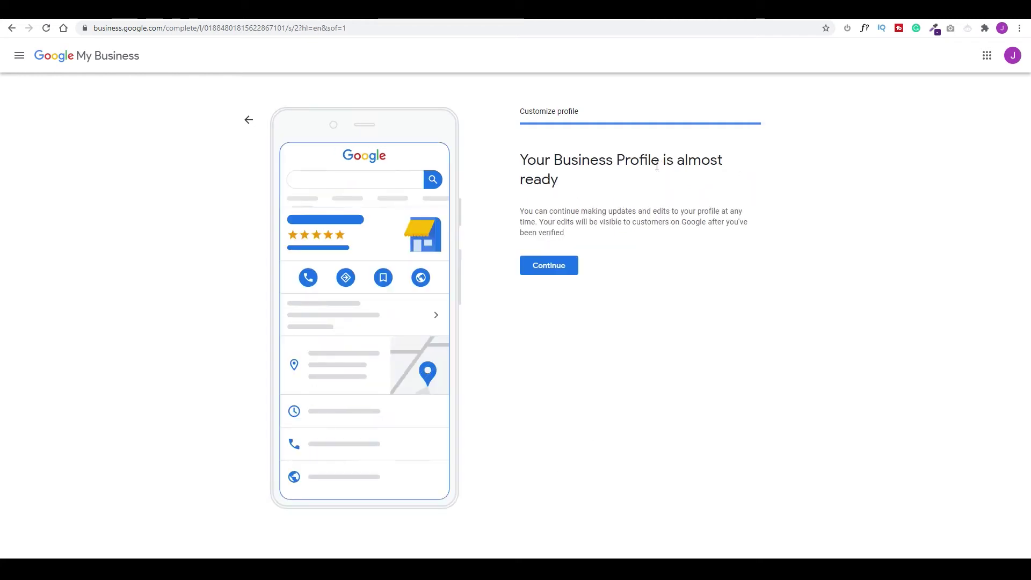
pyautogui.click(554, 260)
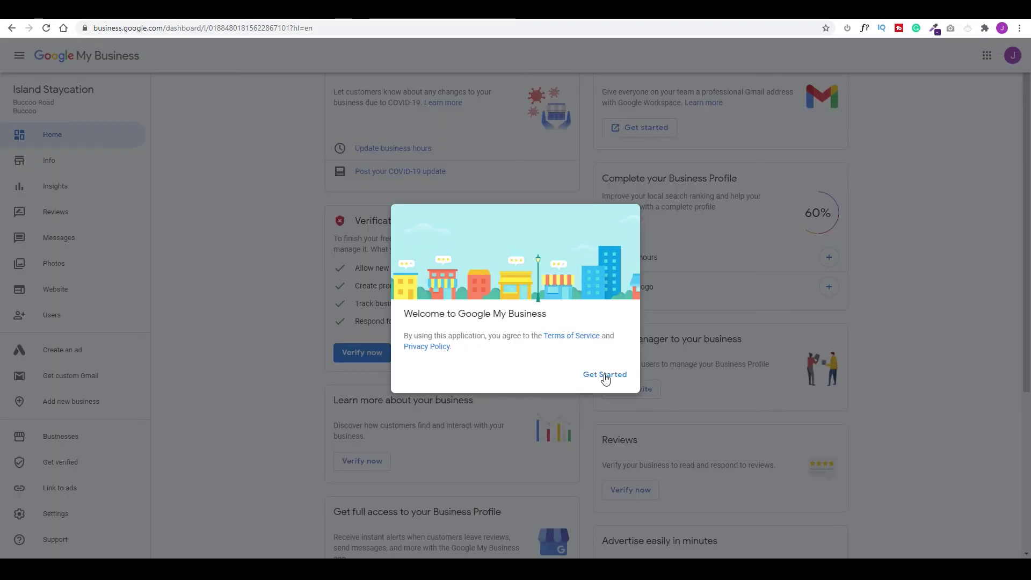
pyautogui.click(604, 375)
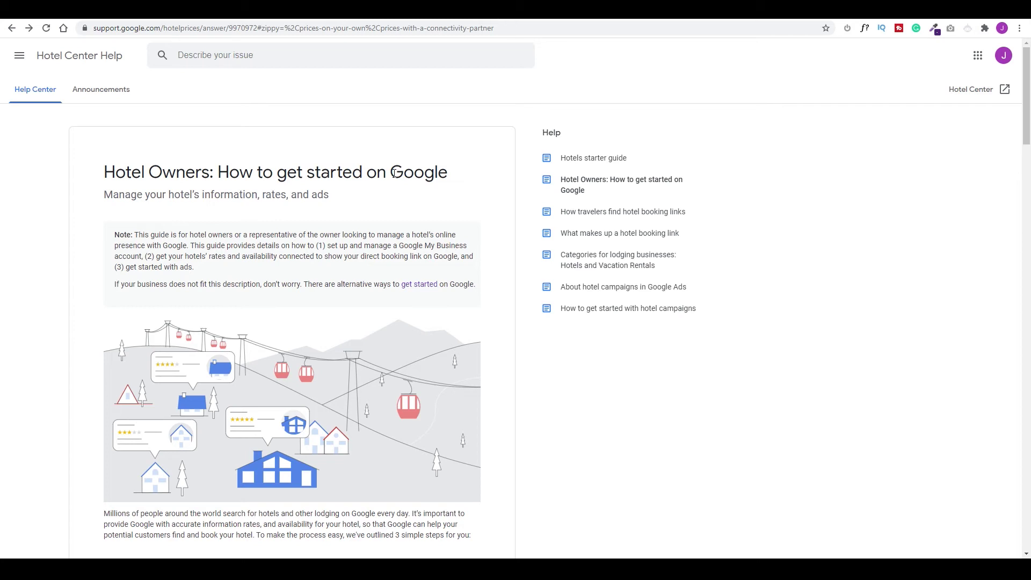
pyautogui.scroll(-10, 395, 171)
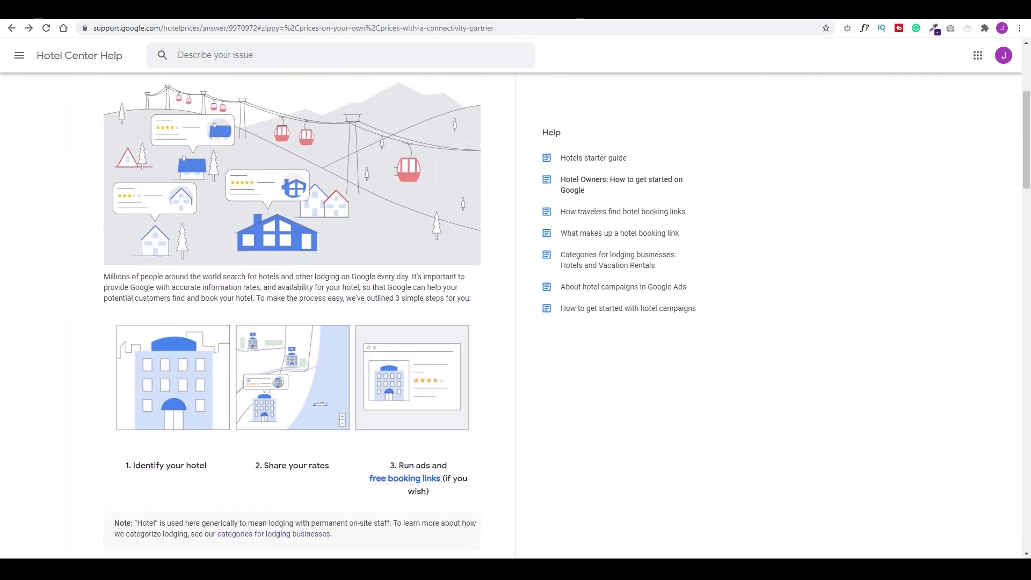
pyautogui.scroll(-8, 396, 172)
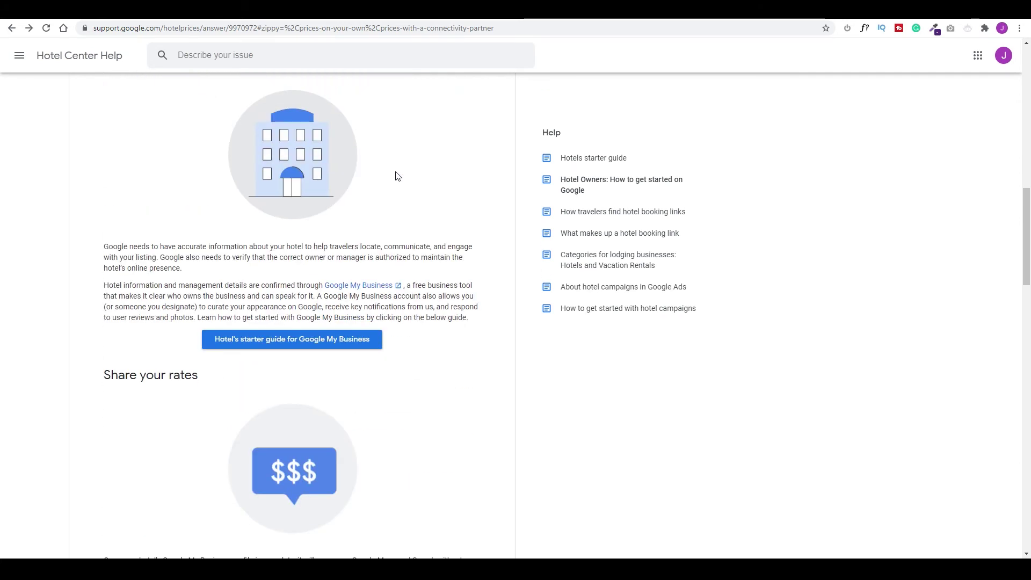
pyautogui.scroll(-2, 433, 260)
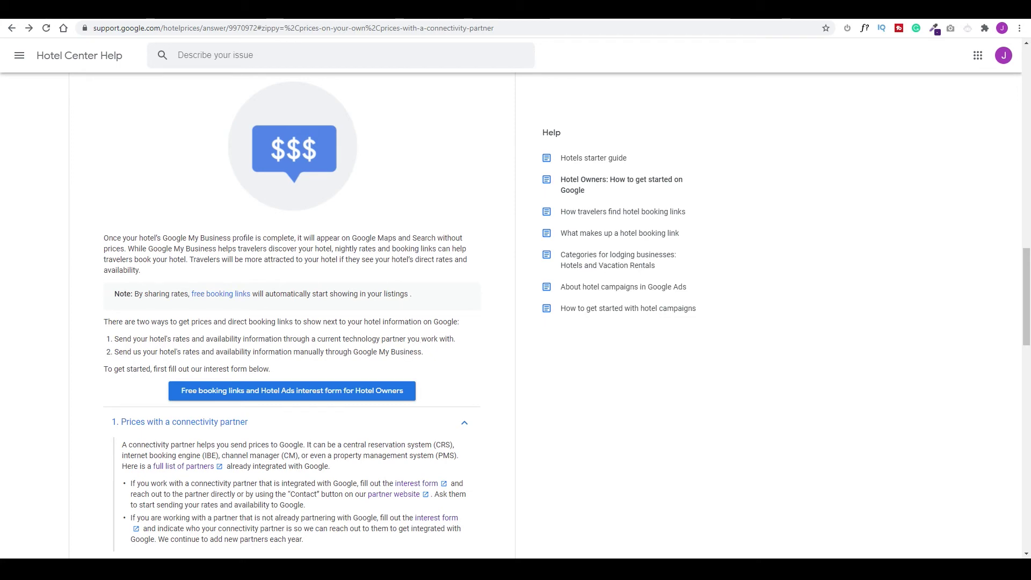
# - Browse the grid of Google Hotel Ads connectivity partners
pyautogui.click(833, 18)
pyautogui.scroll(-3, 417, 263)
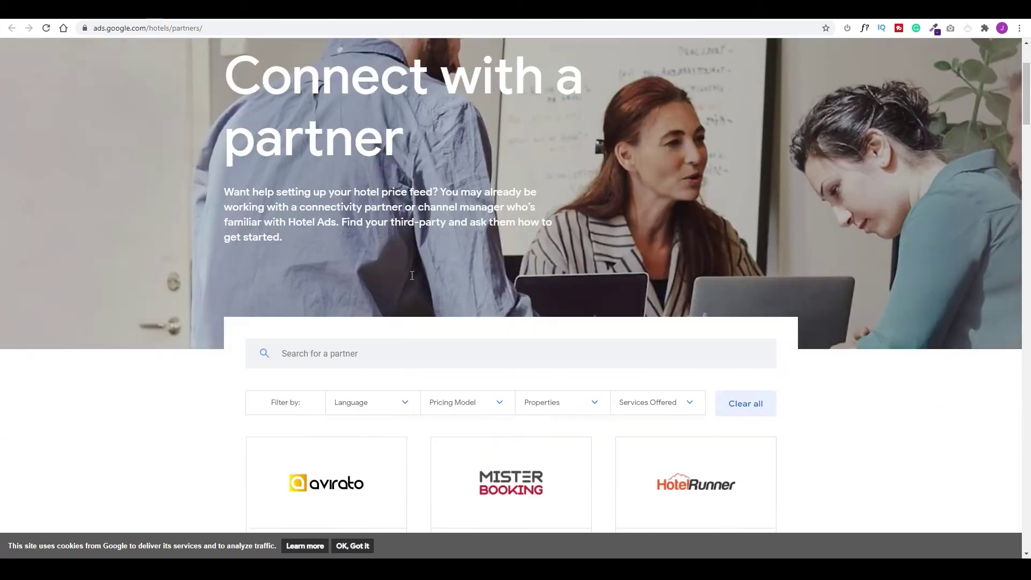
pyautogui.scroll(3, 388, 173)
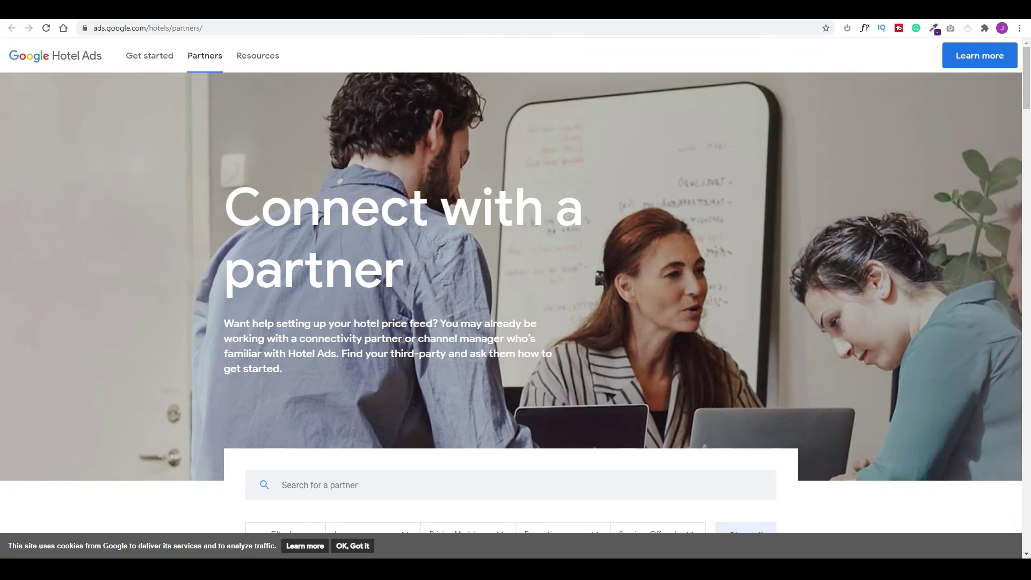
pyautogui.scroll(-8, 388, 174)
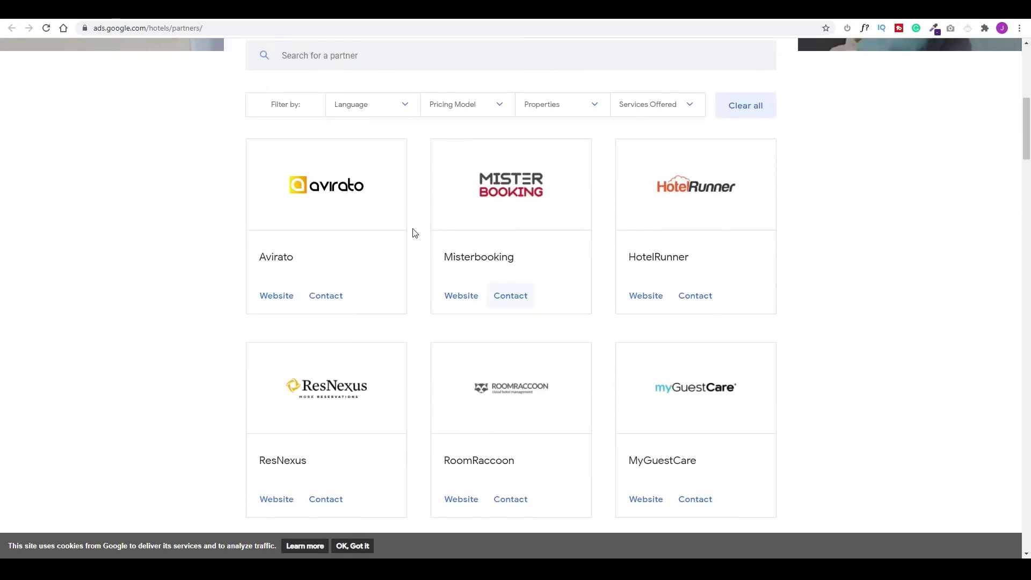
pyautogui.scroll(-4, 422, 269)
pyautogui.scroll(-3, 421, 270)
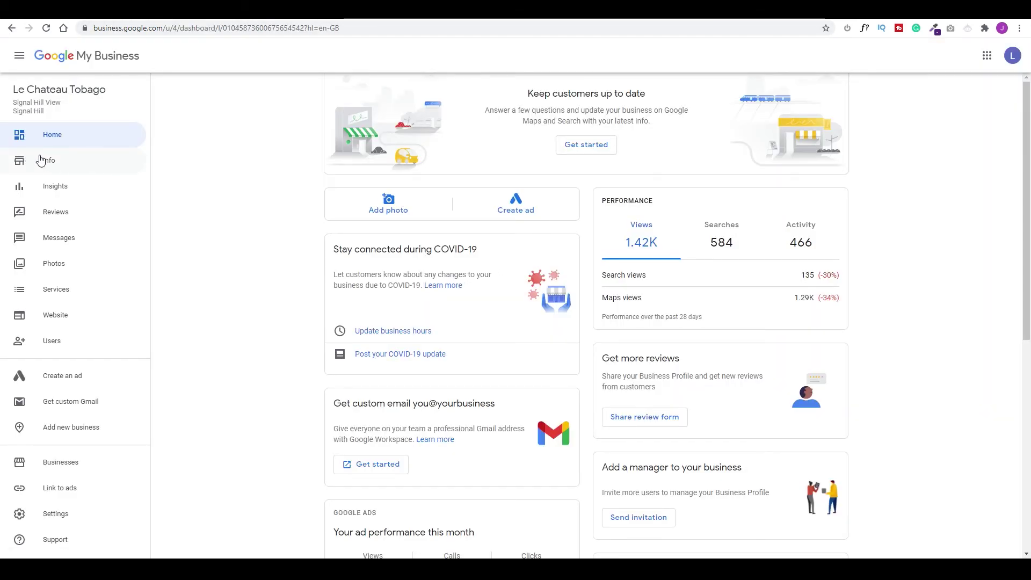
# - Review Le Chateau Tobago's Info page: address, 08:00–18:00 hours, phone, website and attributes
pyautogui.click(40, 160)
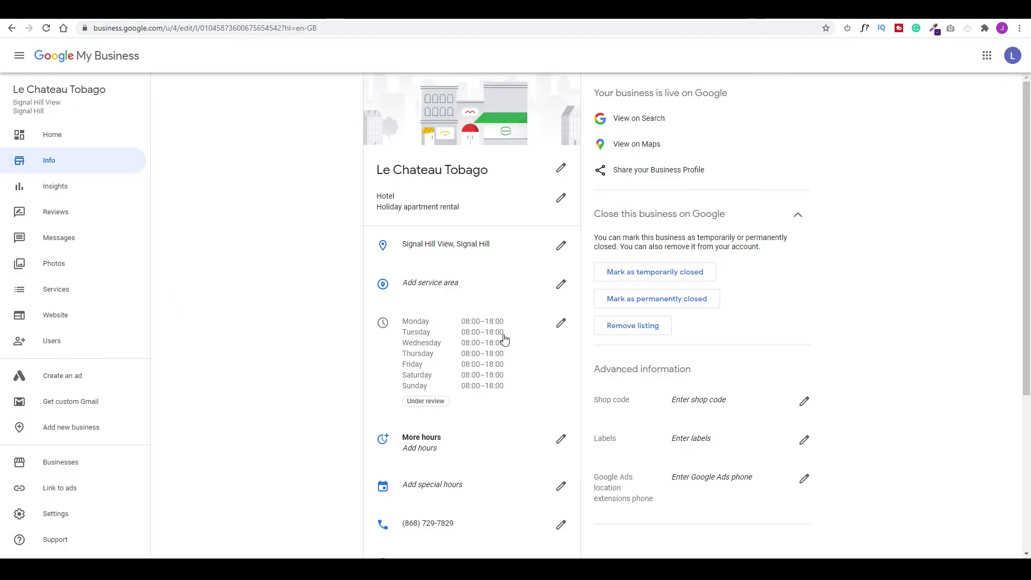
pyautogui.scroll(-2, 478, 427)
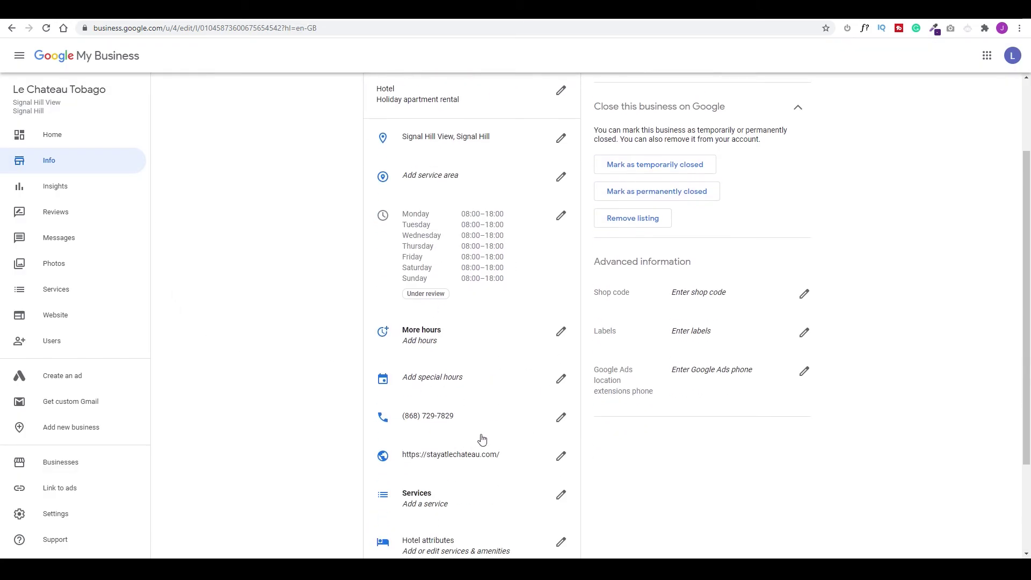
pyautogui.scroll(-1, 482, 440)
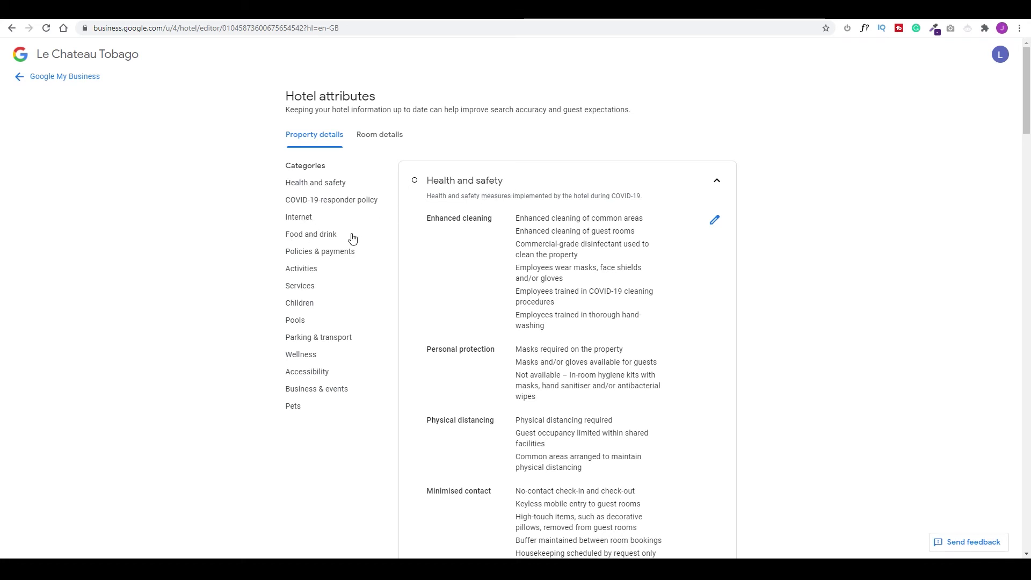
# - Jump to the Pools category in Le Chateau Tobago's hotel attributes editor
pyautogui.click(298, 321)
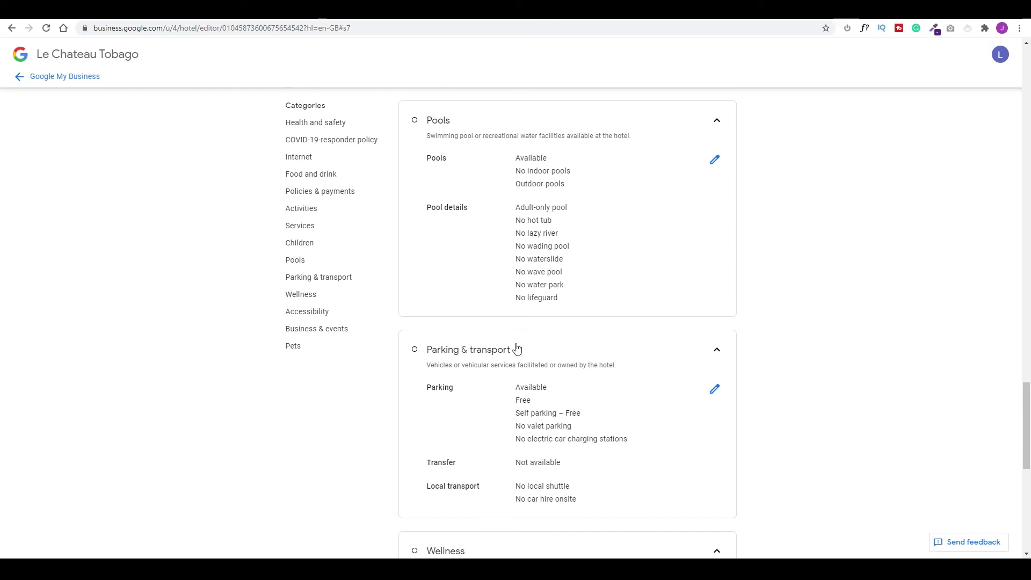
# - Check the Insights split of 584 searches into Direct, Discovery and Branded, then open Reviews
pyautogui.click(54, 77)
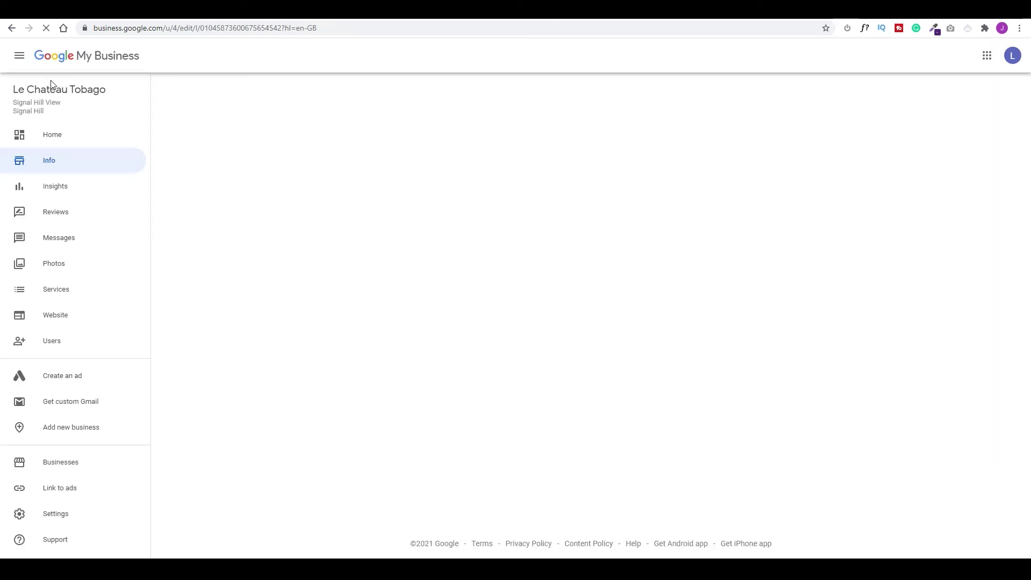
pyautogui.click(59, 193)
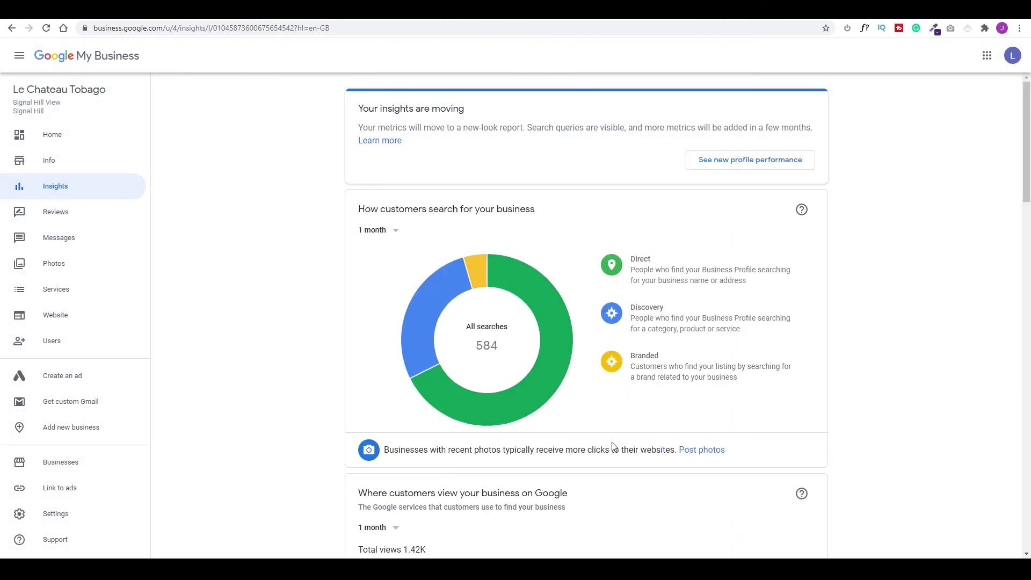
pyautogui.moveTo(543, 350)
pyautogui.moveTo(432, 324)
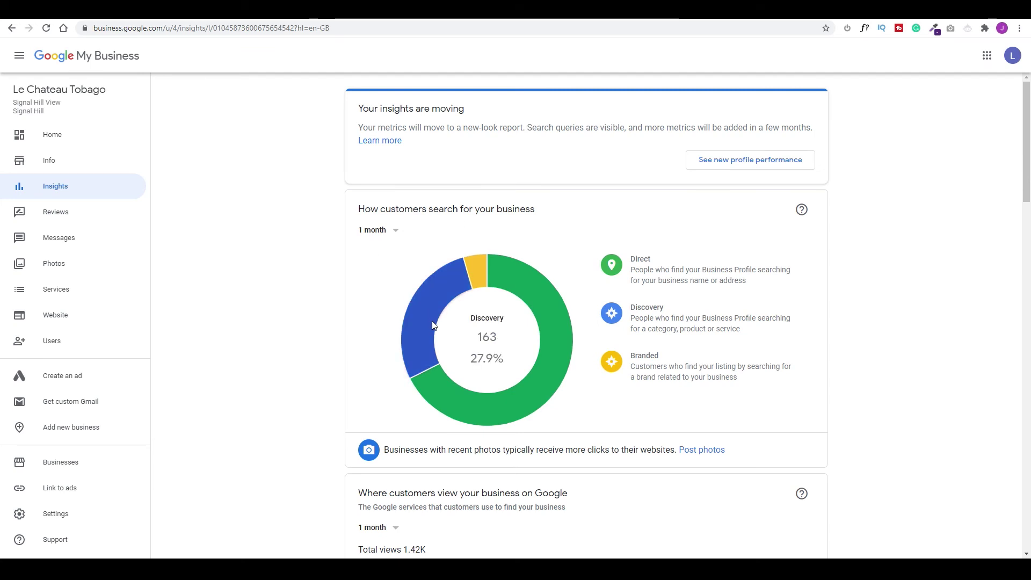
pyautogui.moveTo(475, 271)
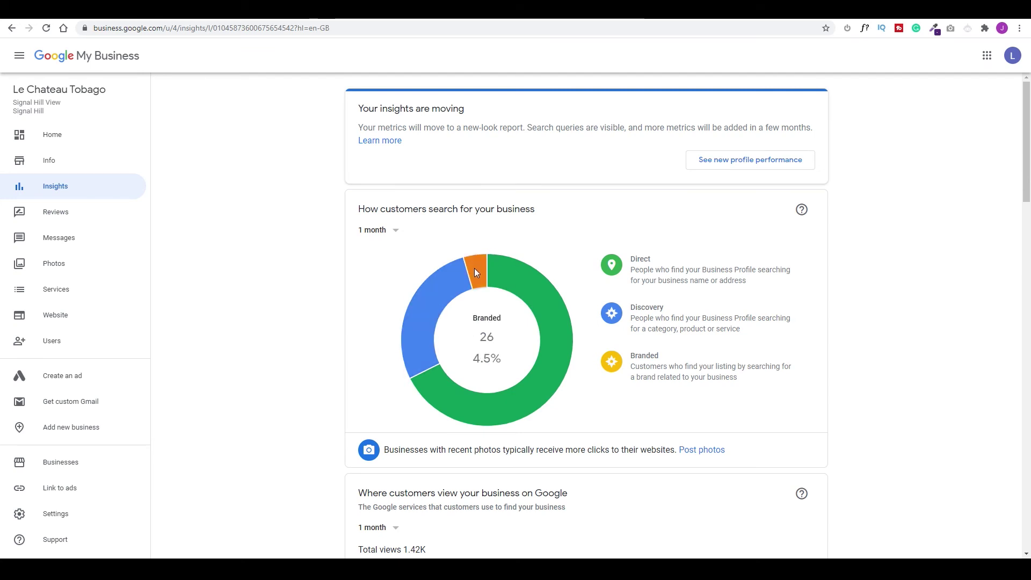
pyautogui.click(60, 214)
# - Skim Le Chateau Tobago's star ratings and owner replies, then open the Website preview
pyautogui.scroll(-6, 516, 307)
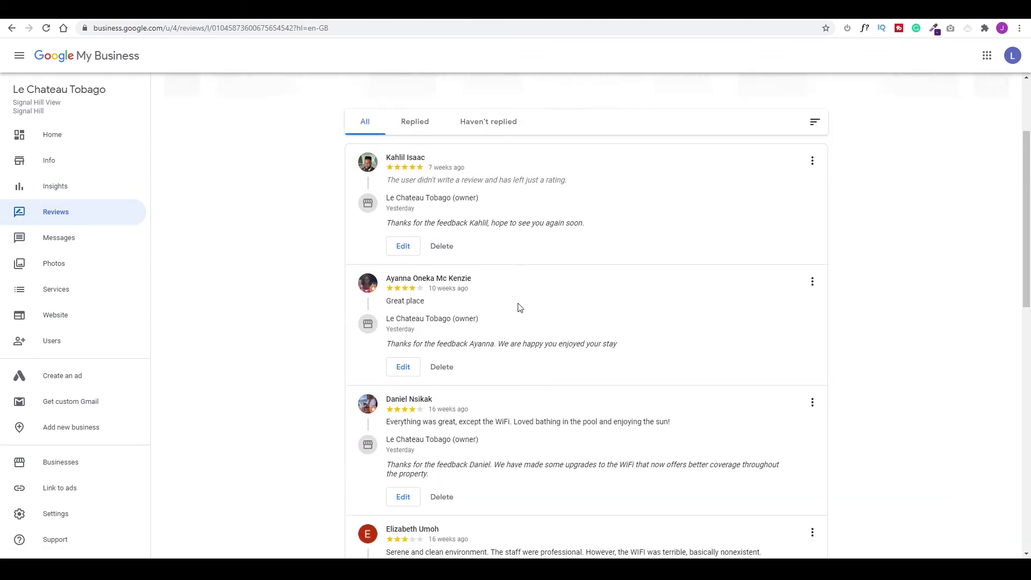
pyautogui.scroll(5, 520, 307)
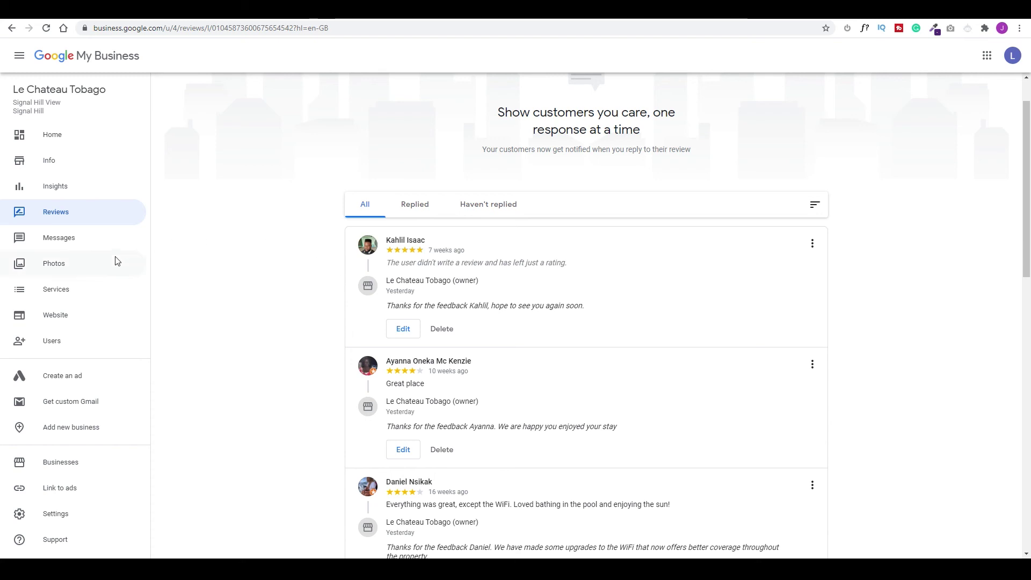
pyautogui.click(50, 318)
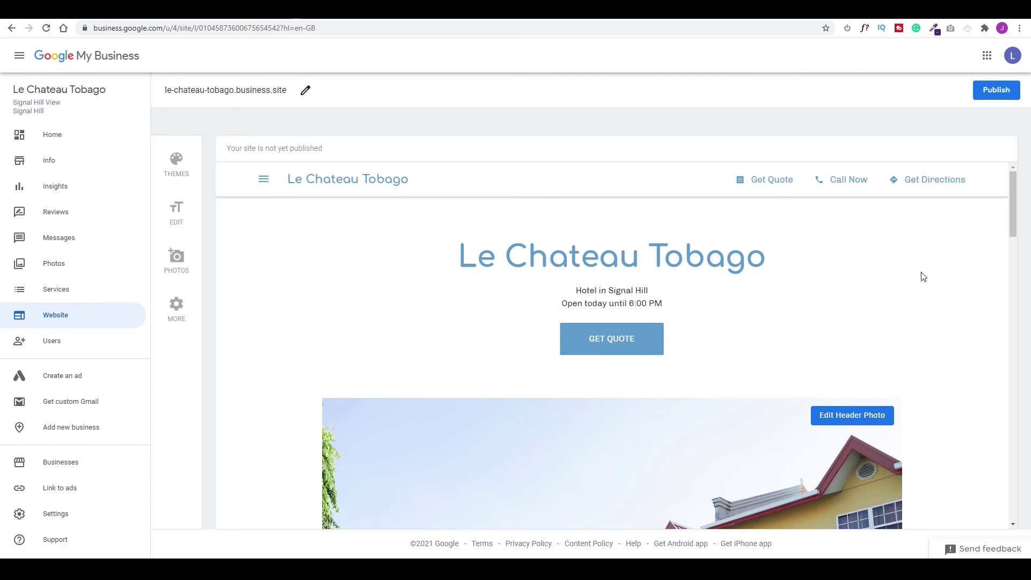
# - Scroll through the unpublished site's About Us placeholder, room gallery and Contact Us map
pyautogui.scroll(-10, 923, 276)
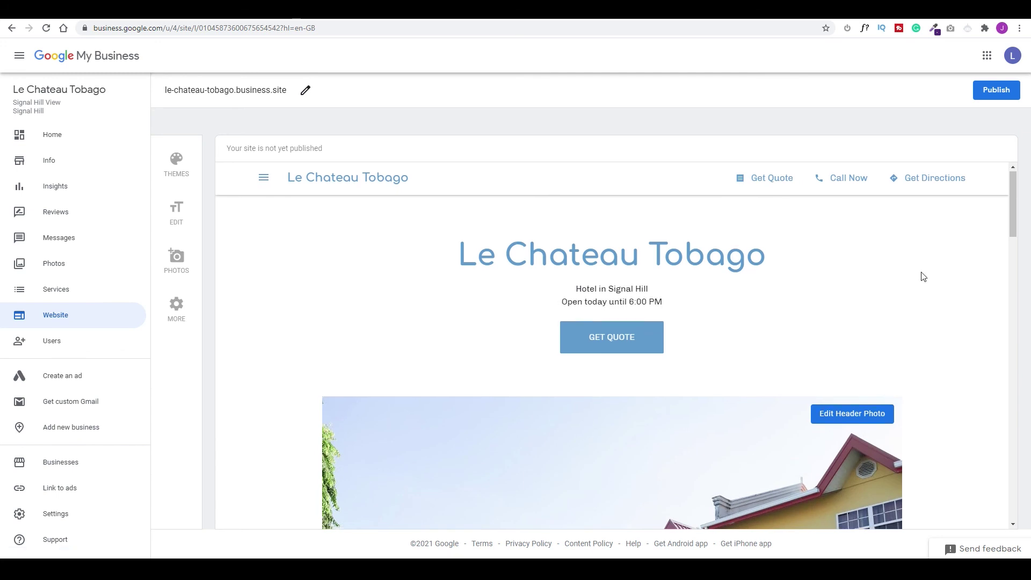
pyautogui.scroll(-7, 798, 279)
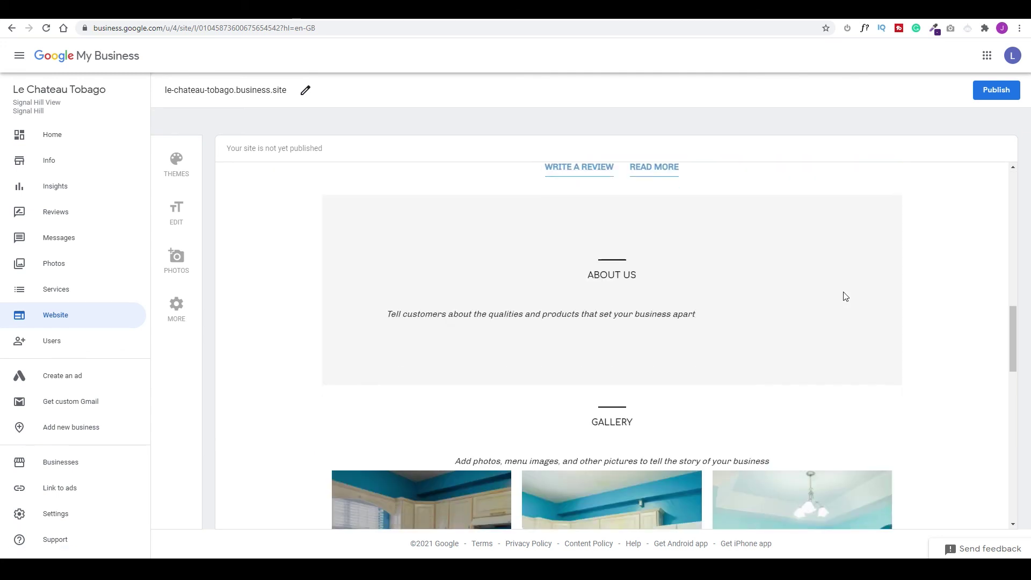
pyautogui.scroll(-5, 707, 323)
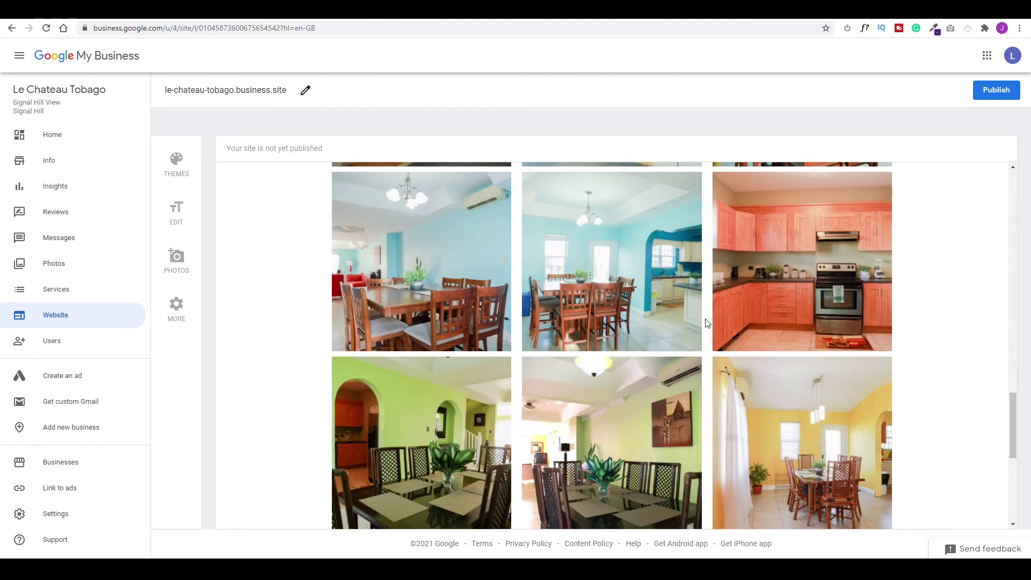
pyautogui.scroll(-6, 707, 377)
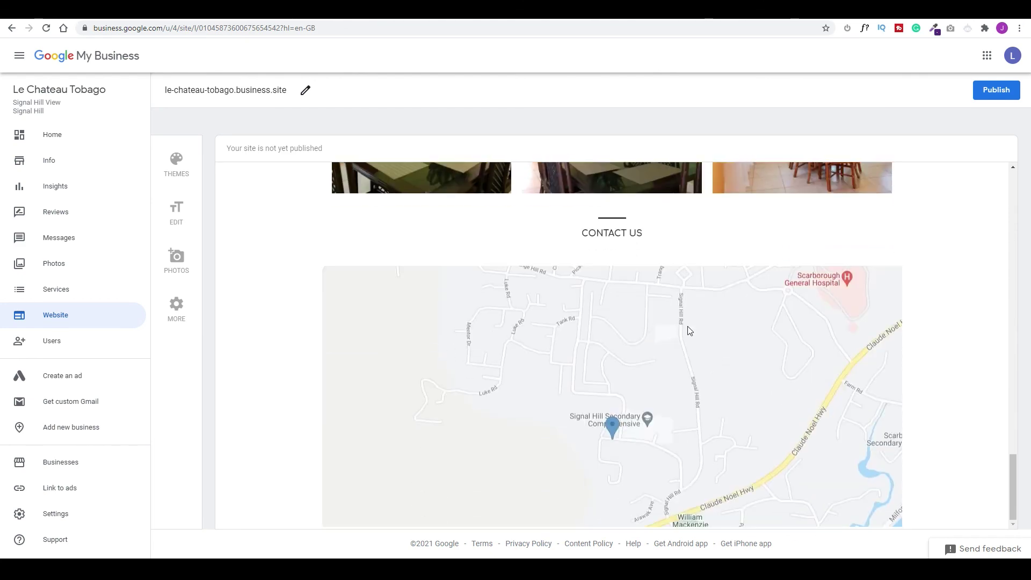
pyautogui.scroll(15, 952, 329)
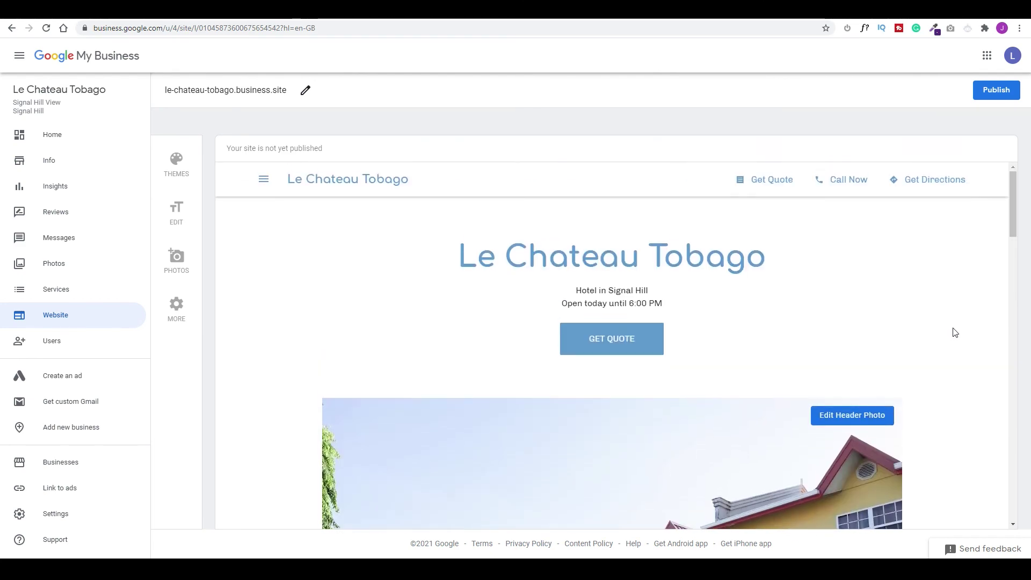